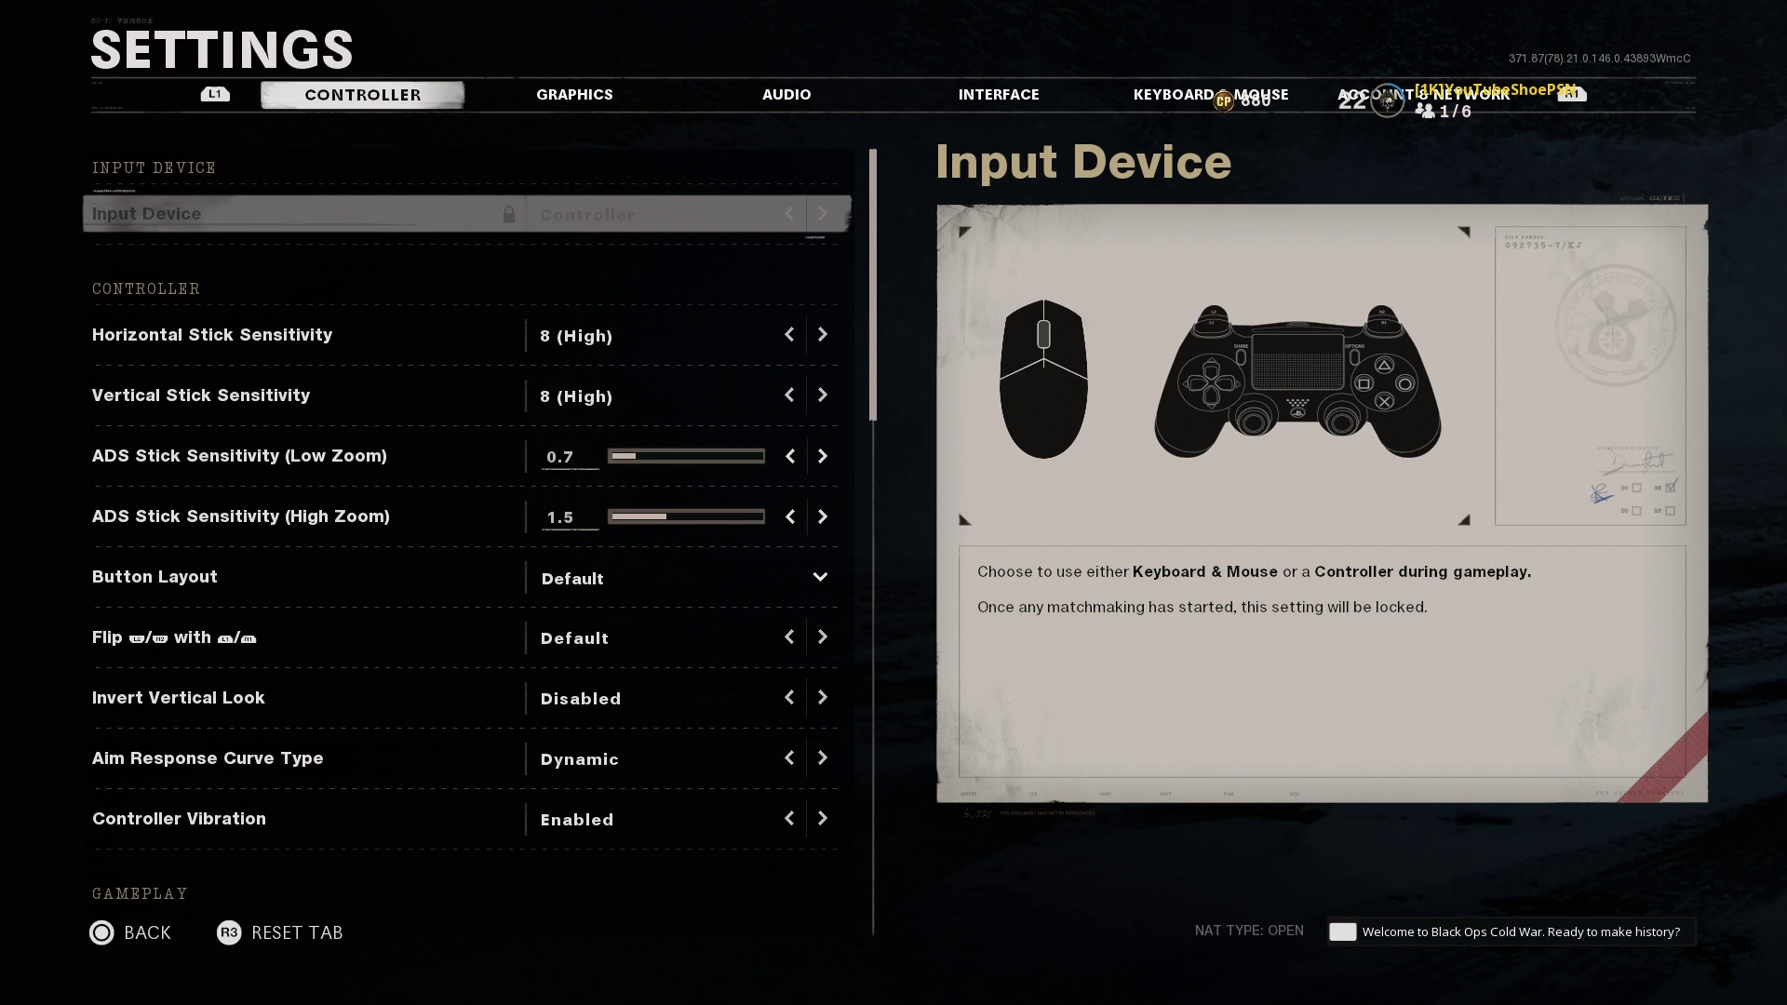
# Read the horizontal and vertical stick sensitivity entries (both 8, High) and low-zoom ADS (0.7).
pyautogui.click(305, 334)
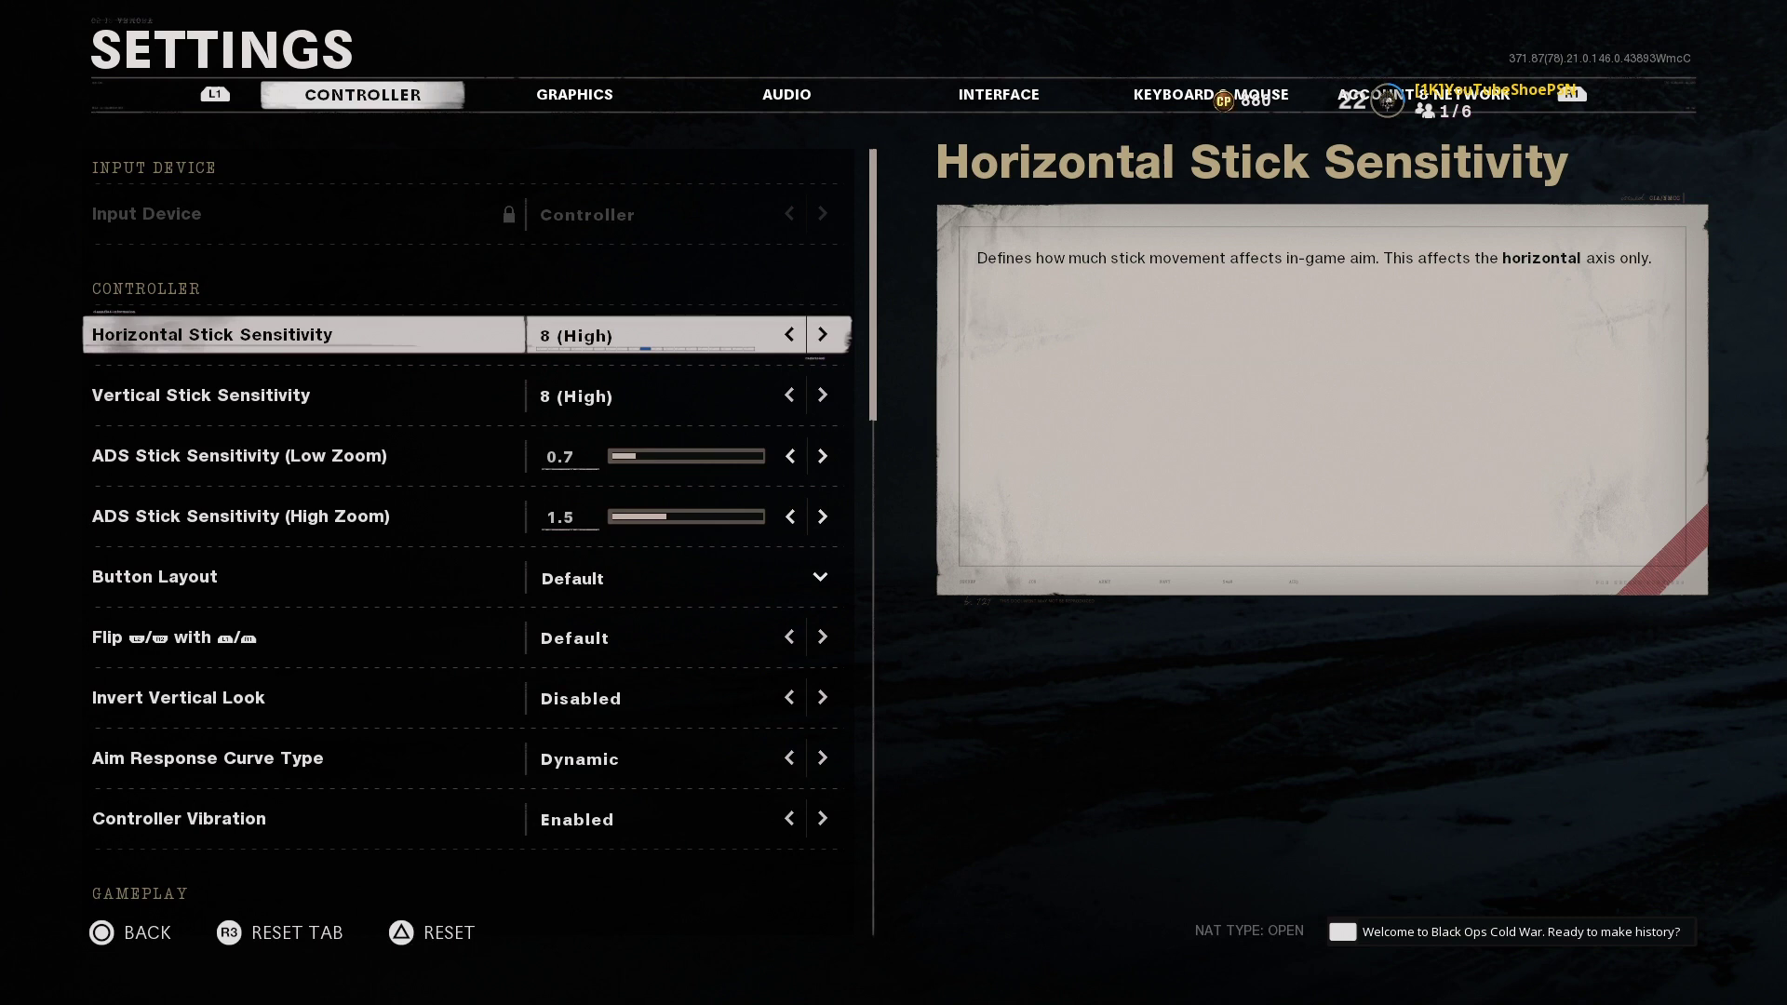
pyautogui.click(305, 395)
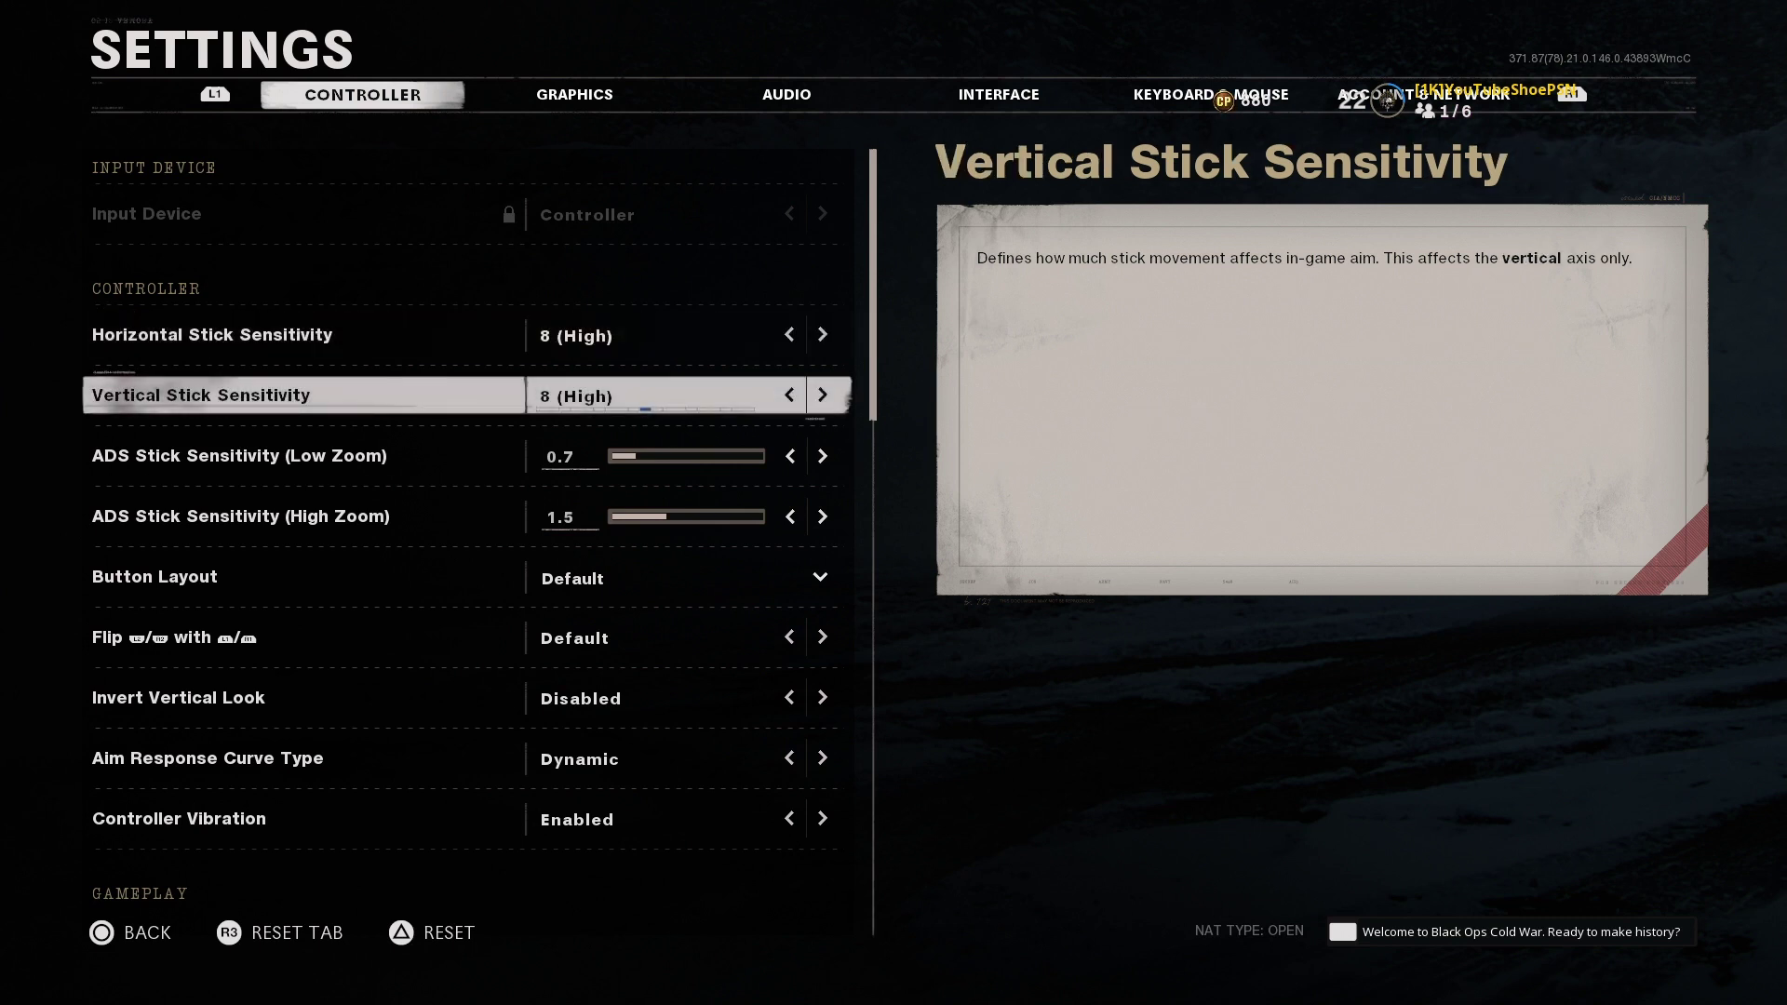
pyautogui.click(304, 455)
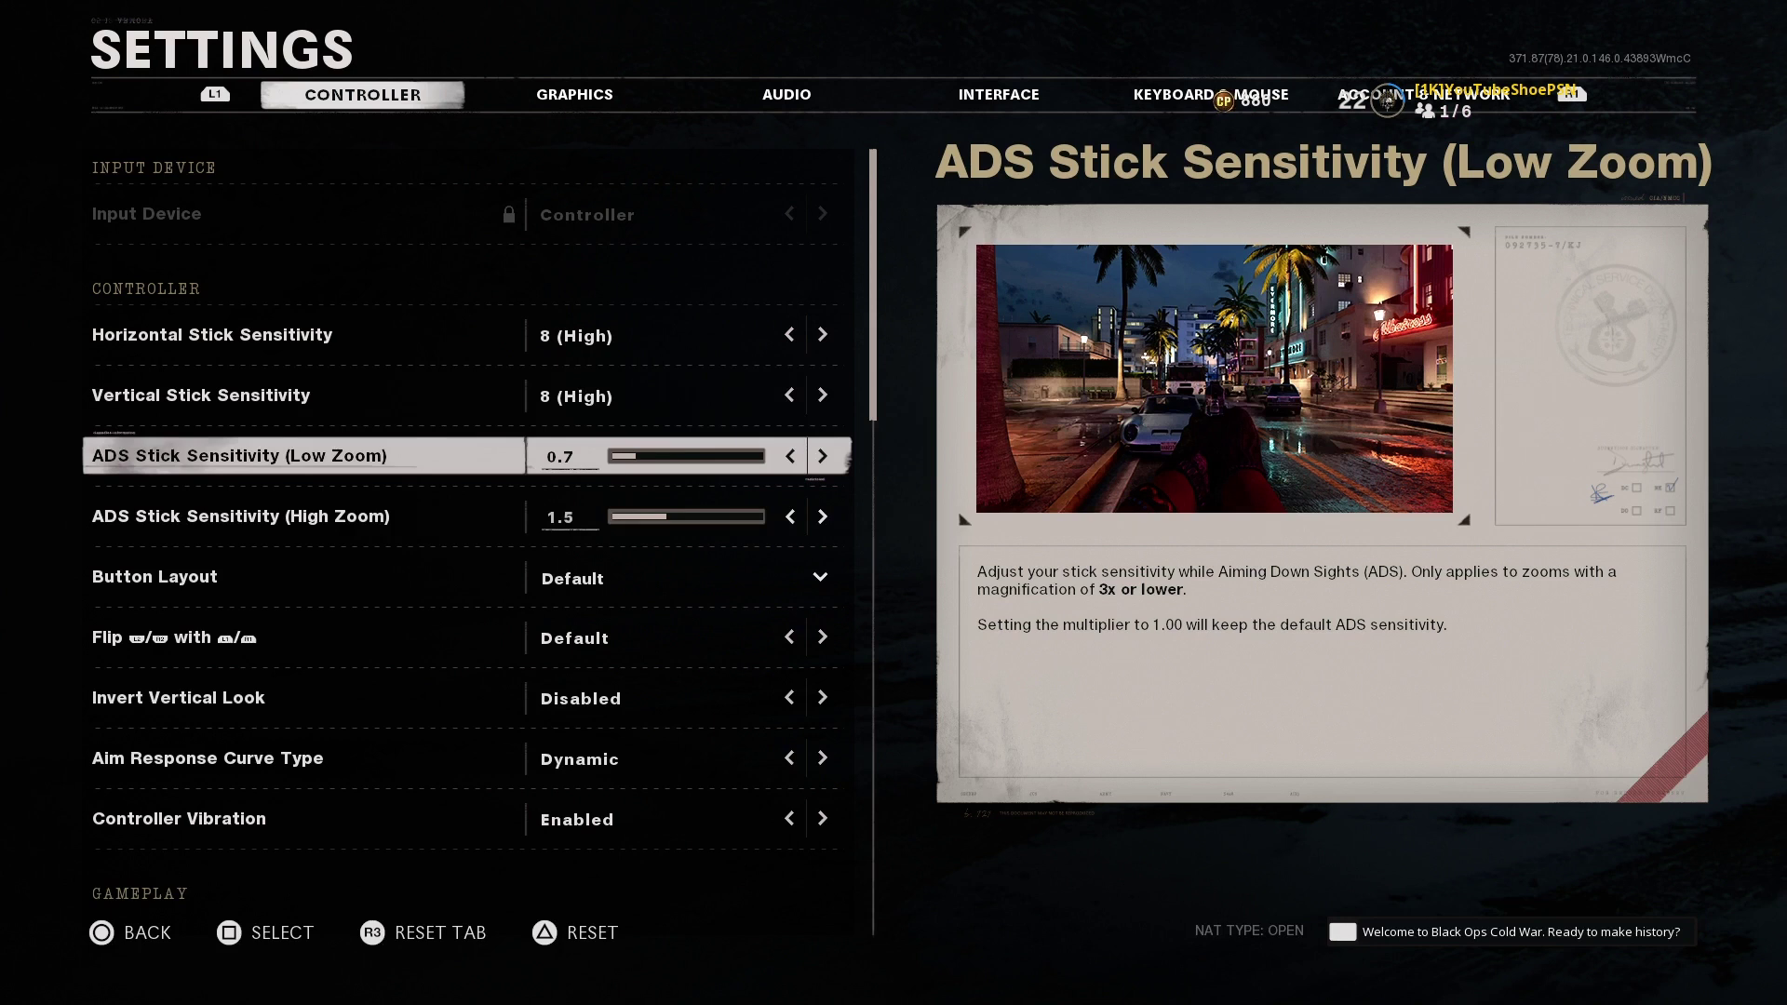
# Move through the sensitivity rows and stop on ADS Stick Sensitivity (High Zoom), at 1.5.
pyautogui.press('Up')
pyautogui.press('Up')
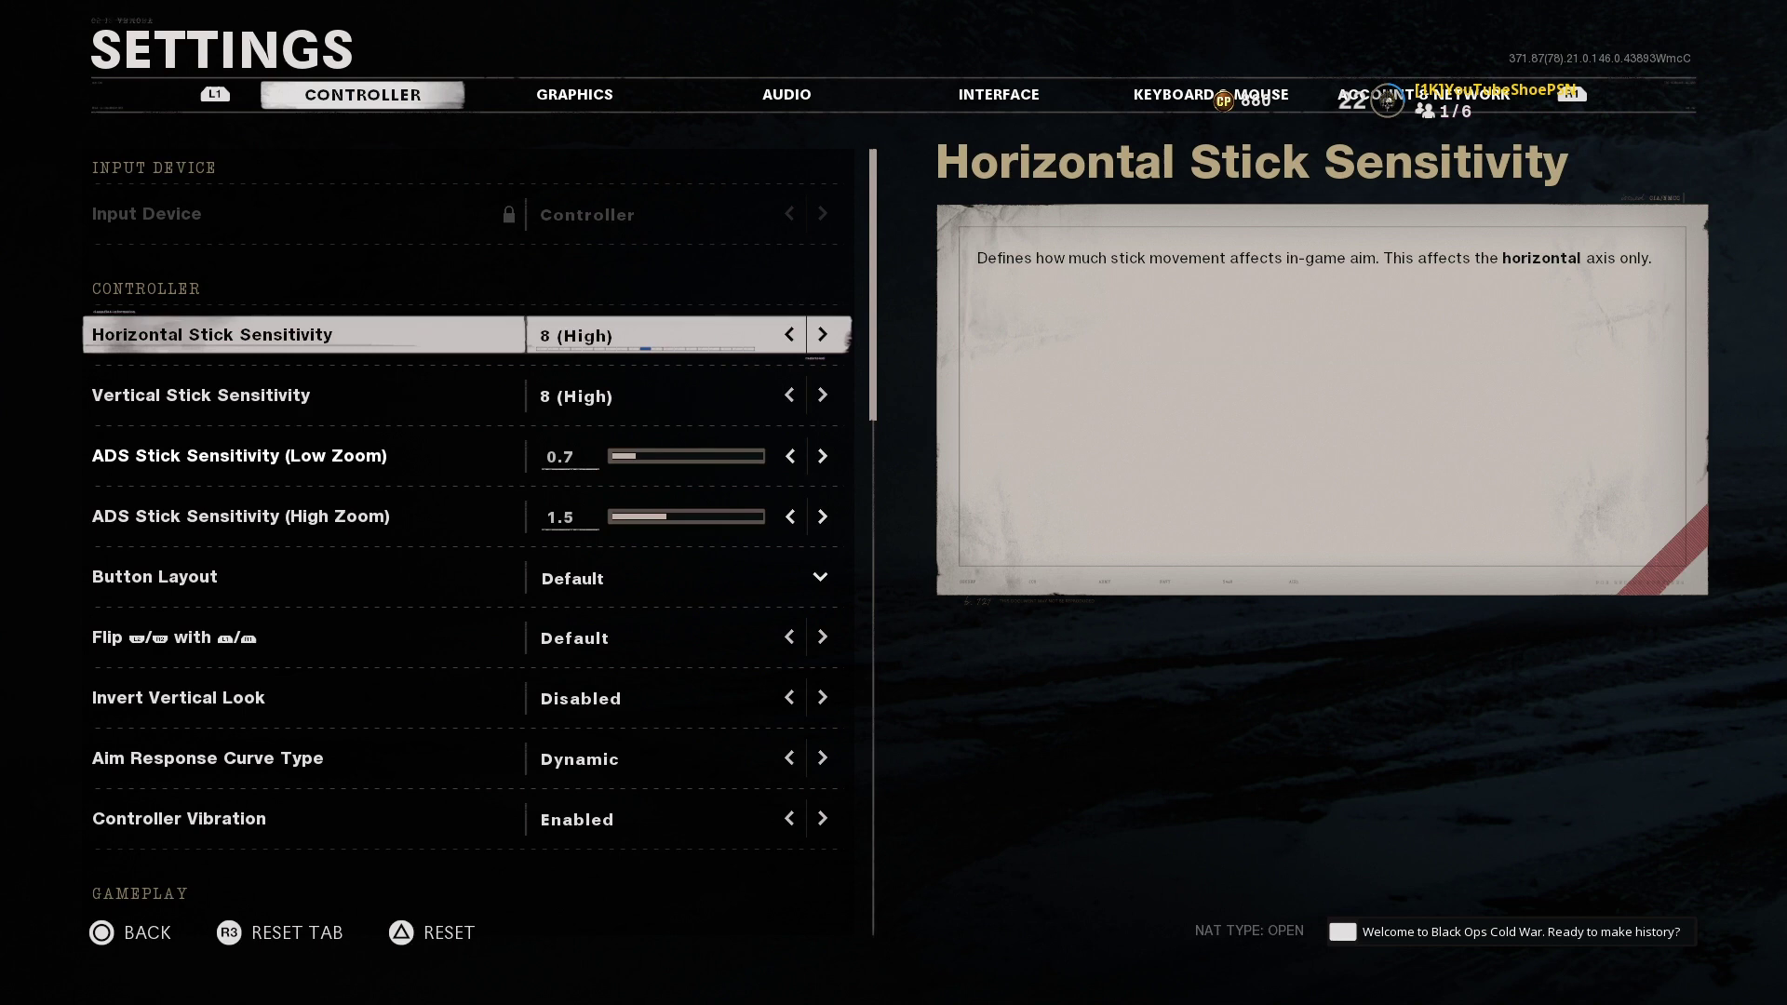
pyautogui.press('Down')
pyautogui.press('Down')
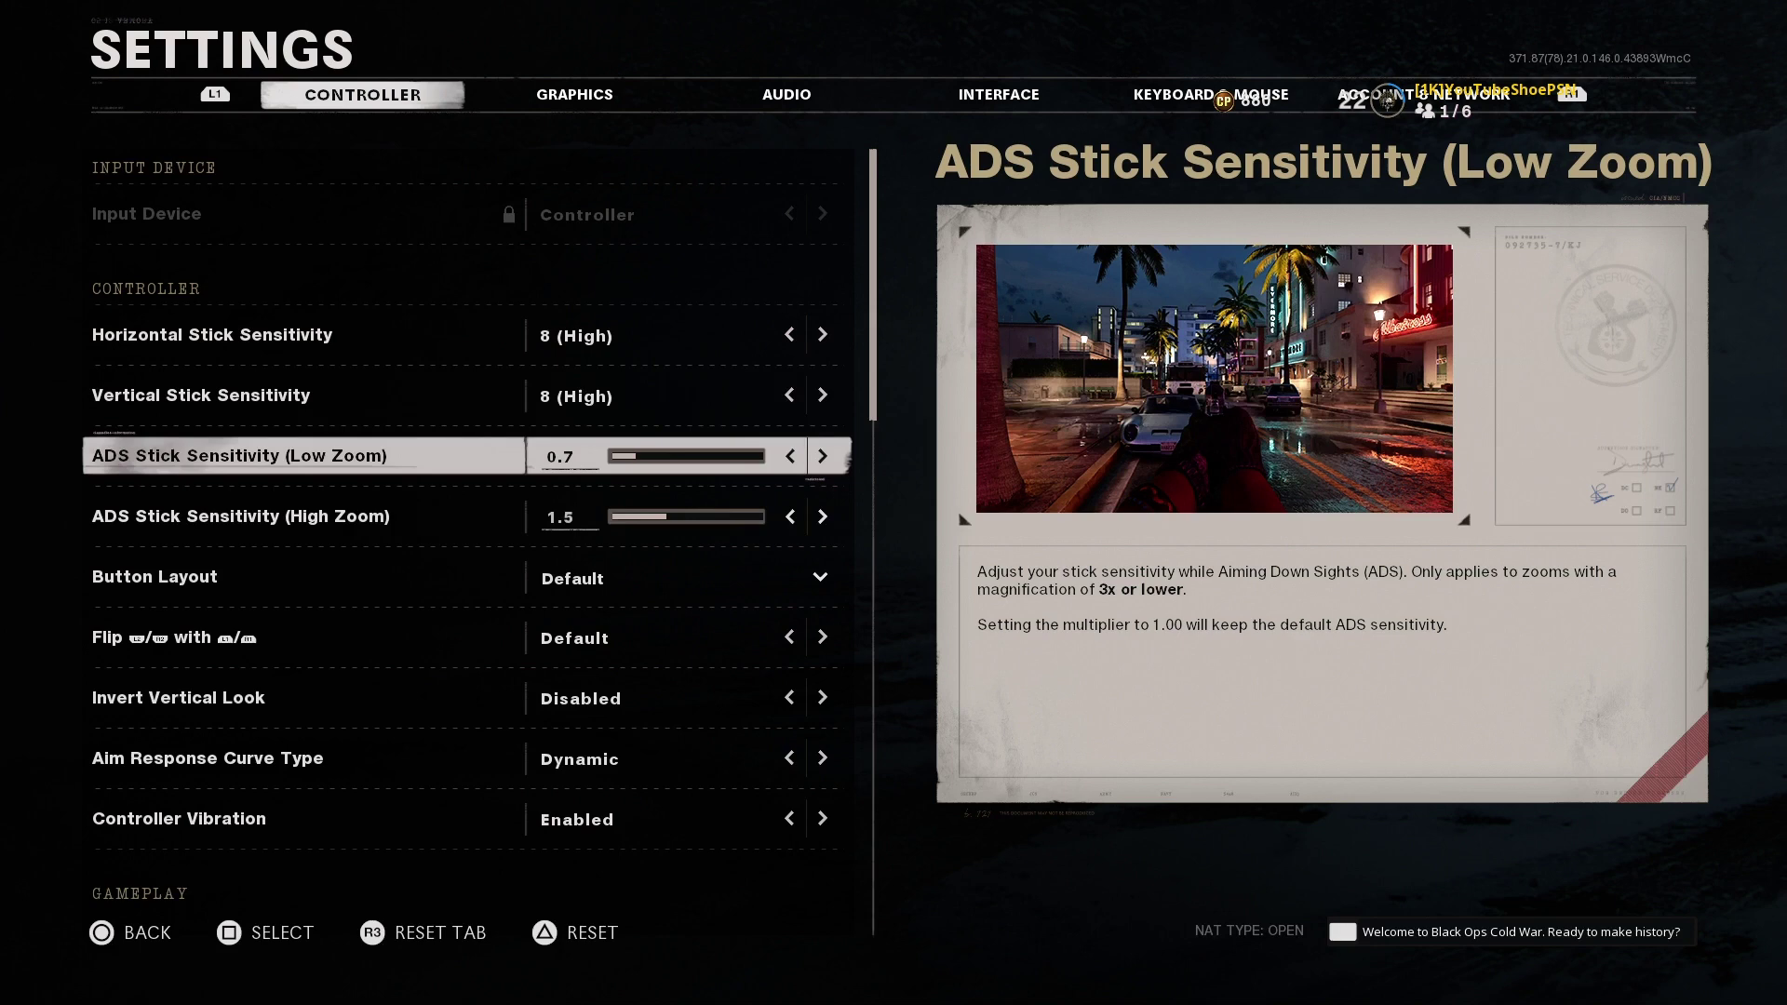
pyautogui.press('Up')
pyautogui.press('Up')
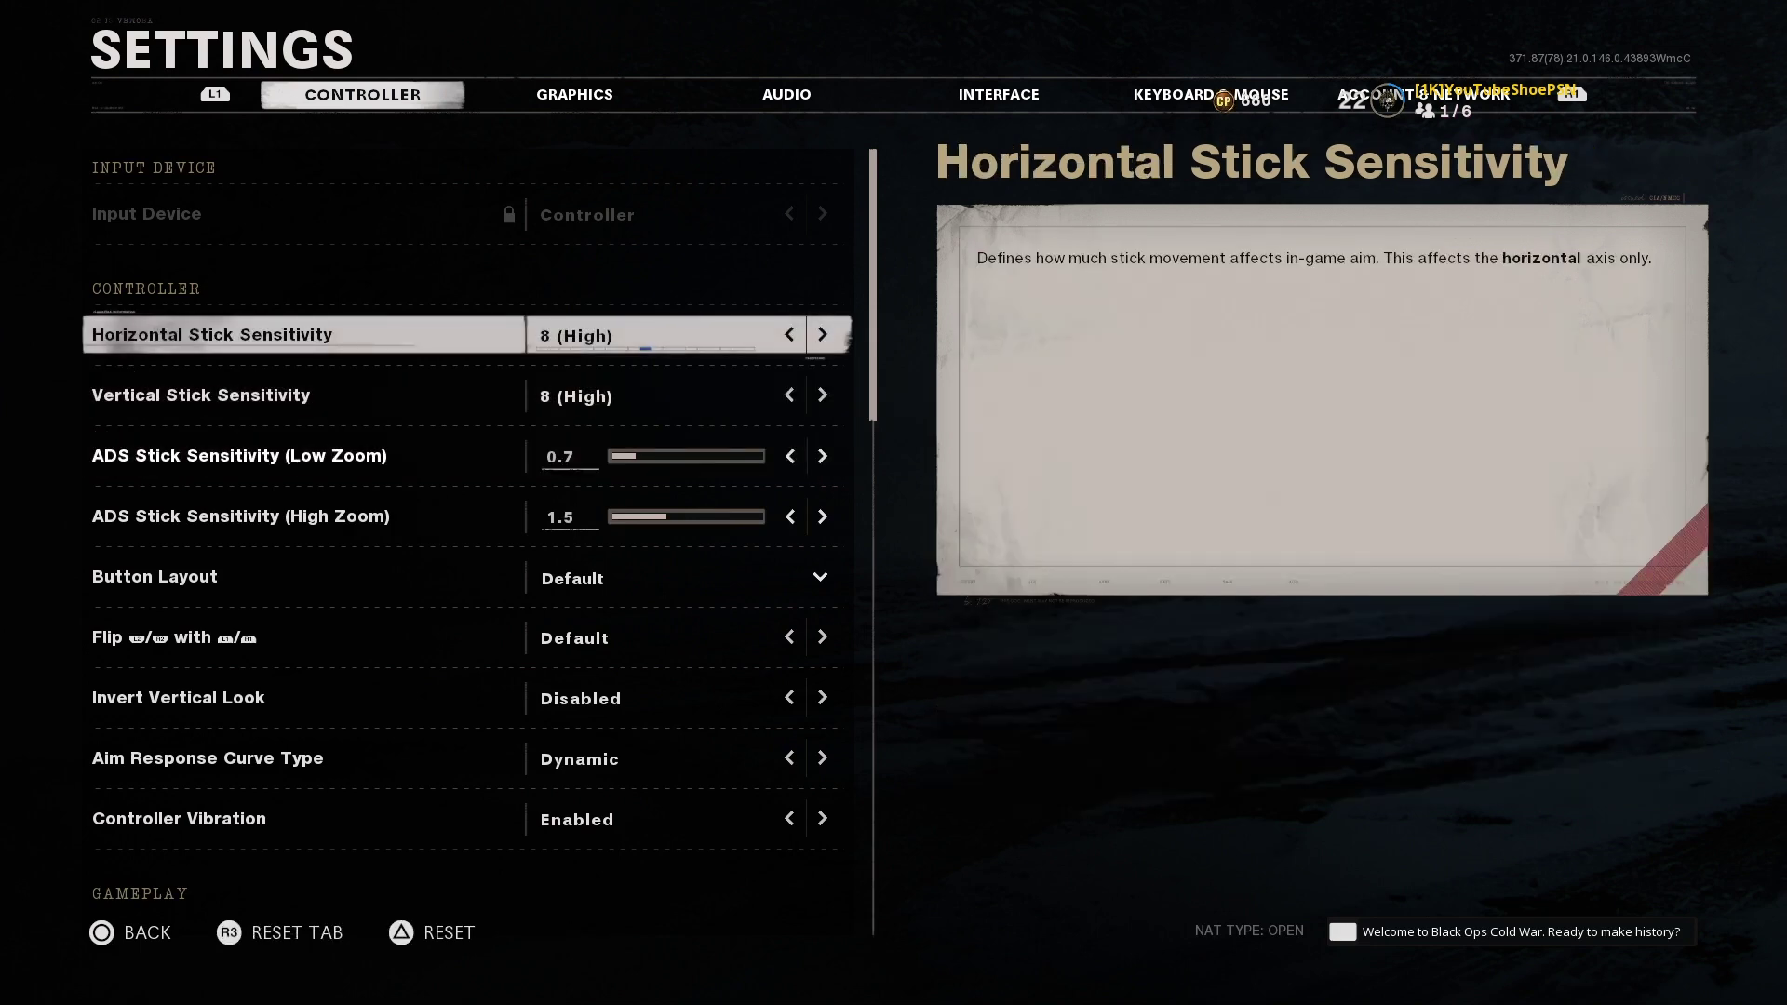
pyautogui.press('Down')
pyautogui.press('Down')
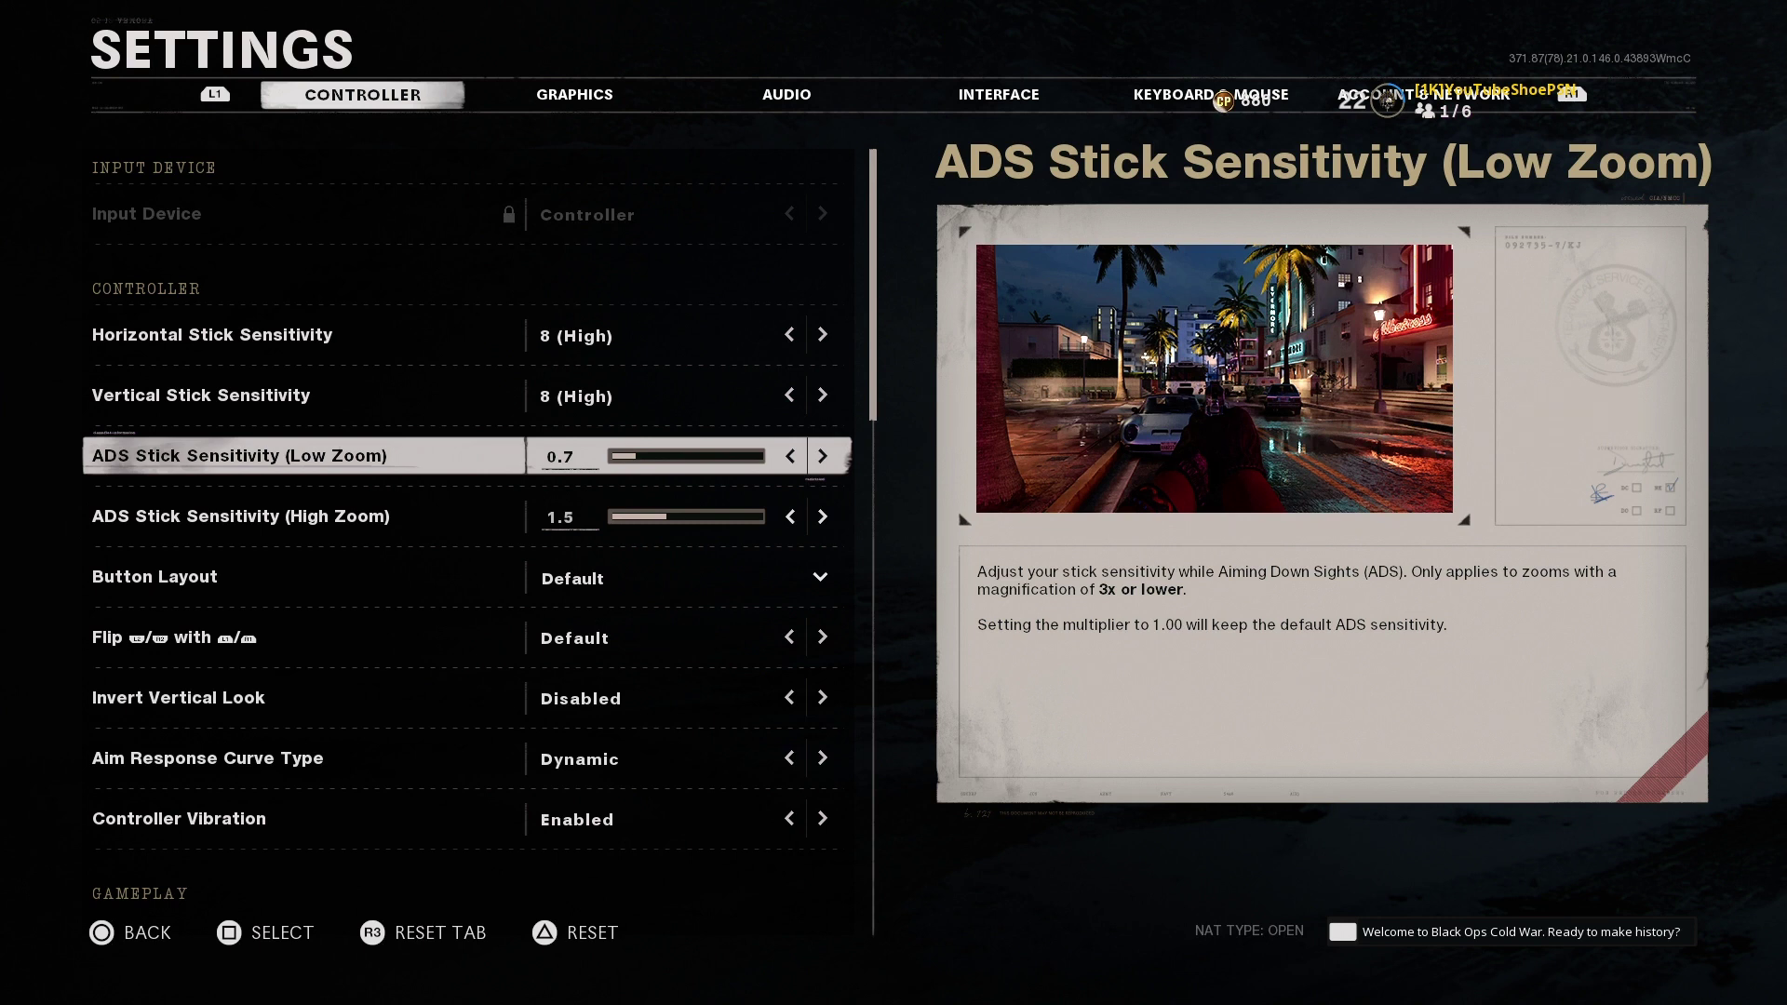
pyautogui.press('Down')
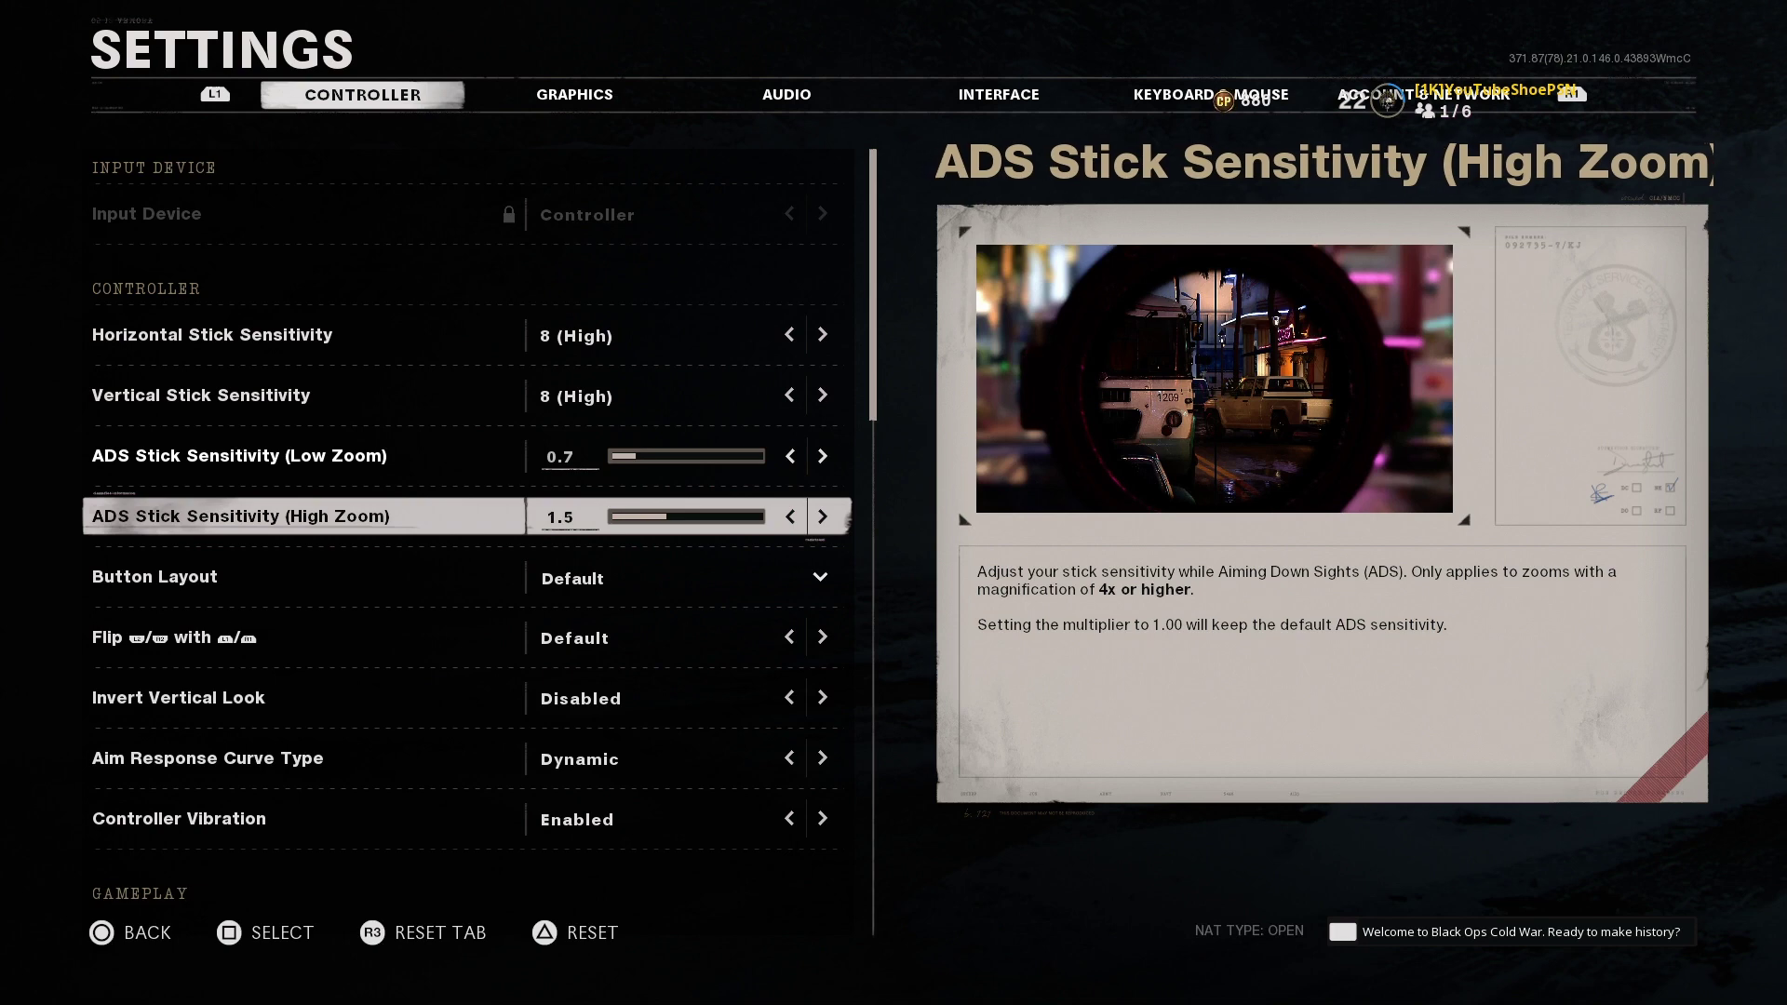
# Step past the Button Layout map down to Target Aim Assist, which is Enabled.
pyautogui.press('Up')
pyautogui.press('Down')
pyautogui.press('Down')
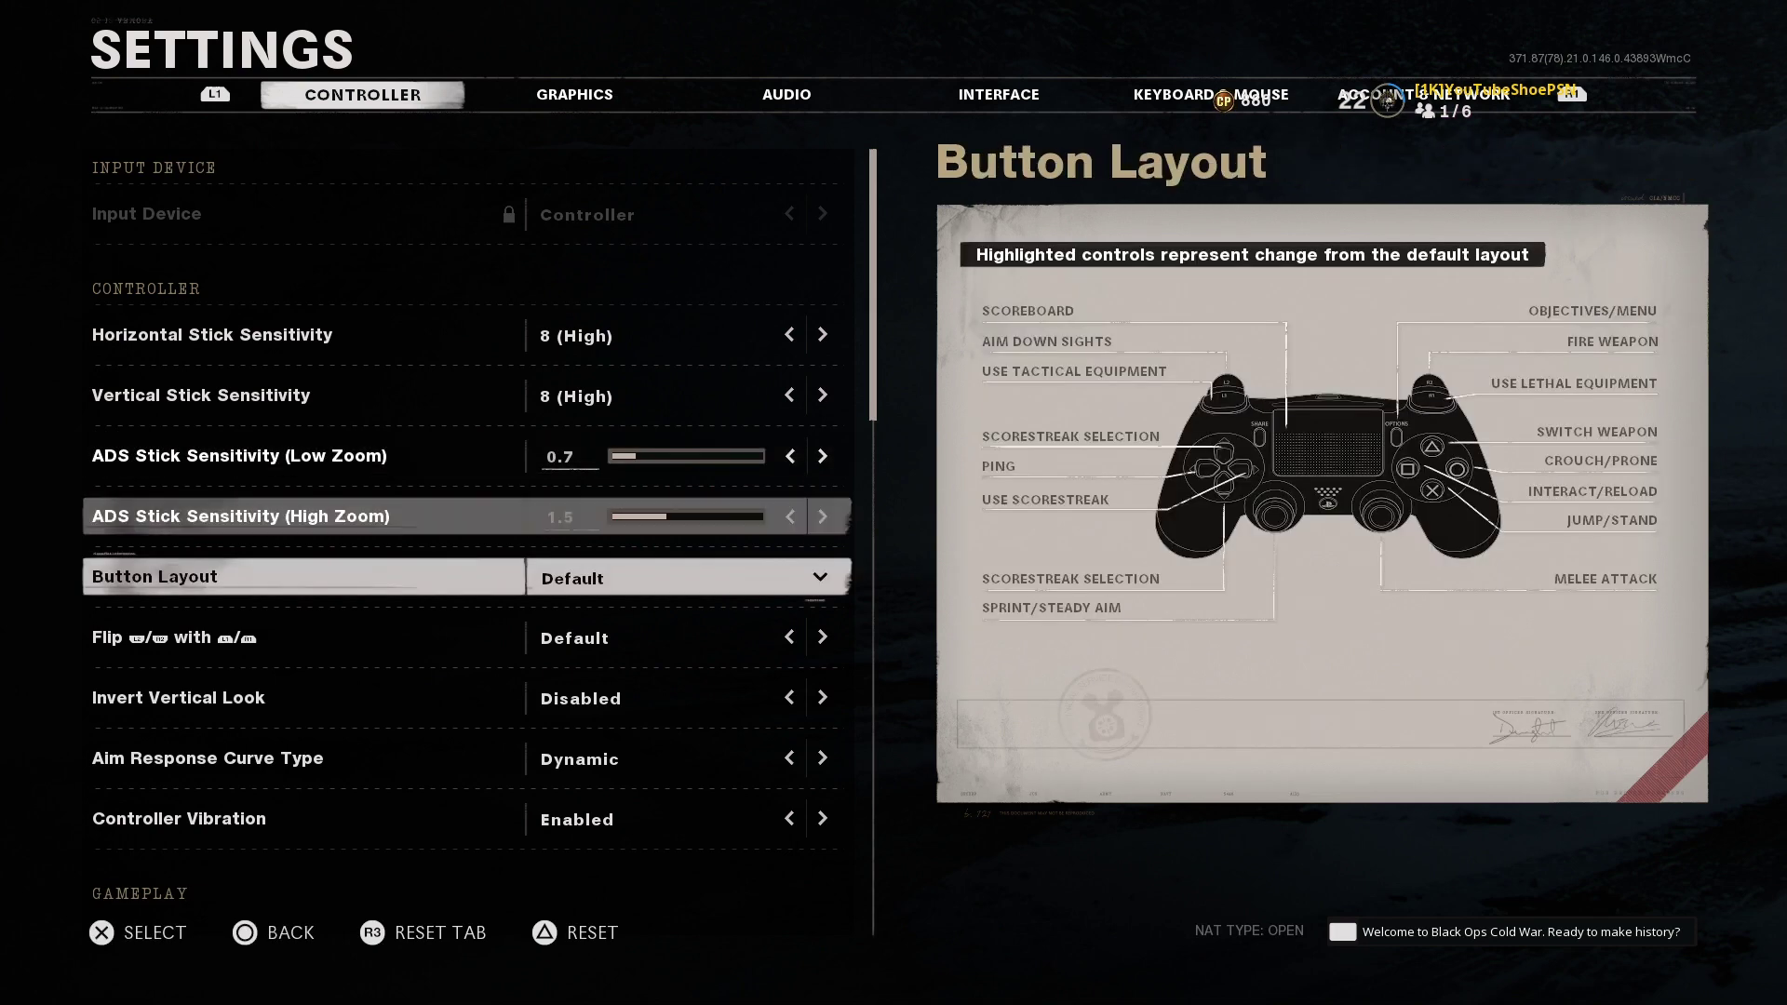
pyautogui.press('Down')
pyautogui.press('Down')
pyautogui.press('Down')
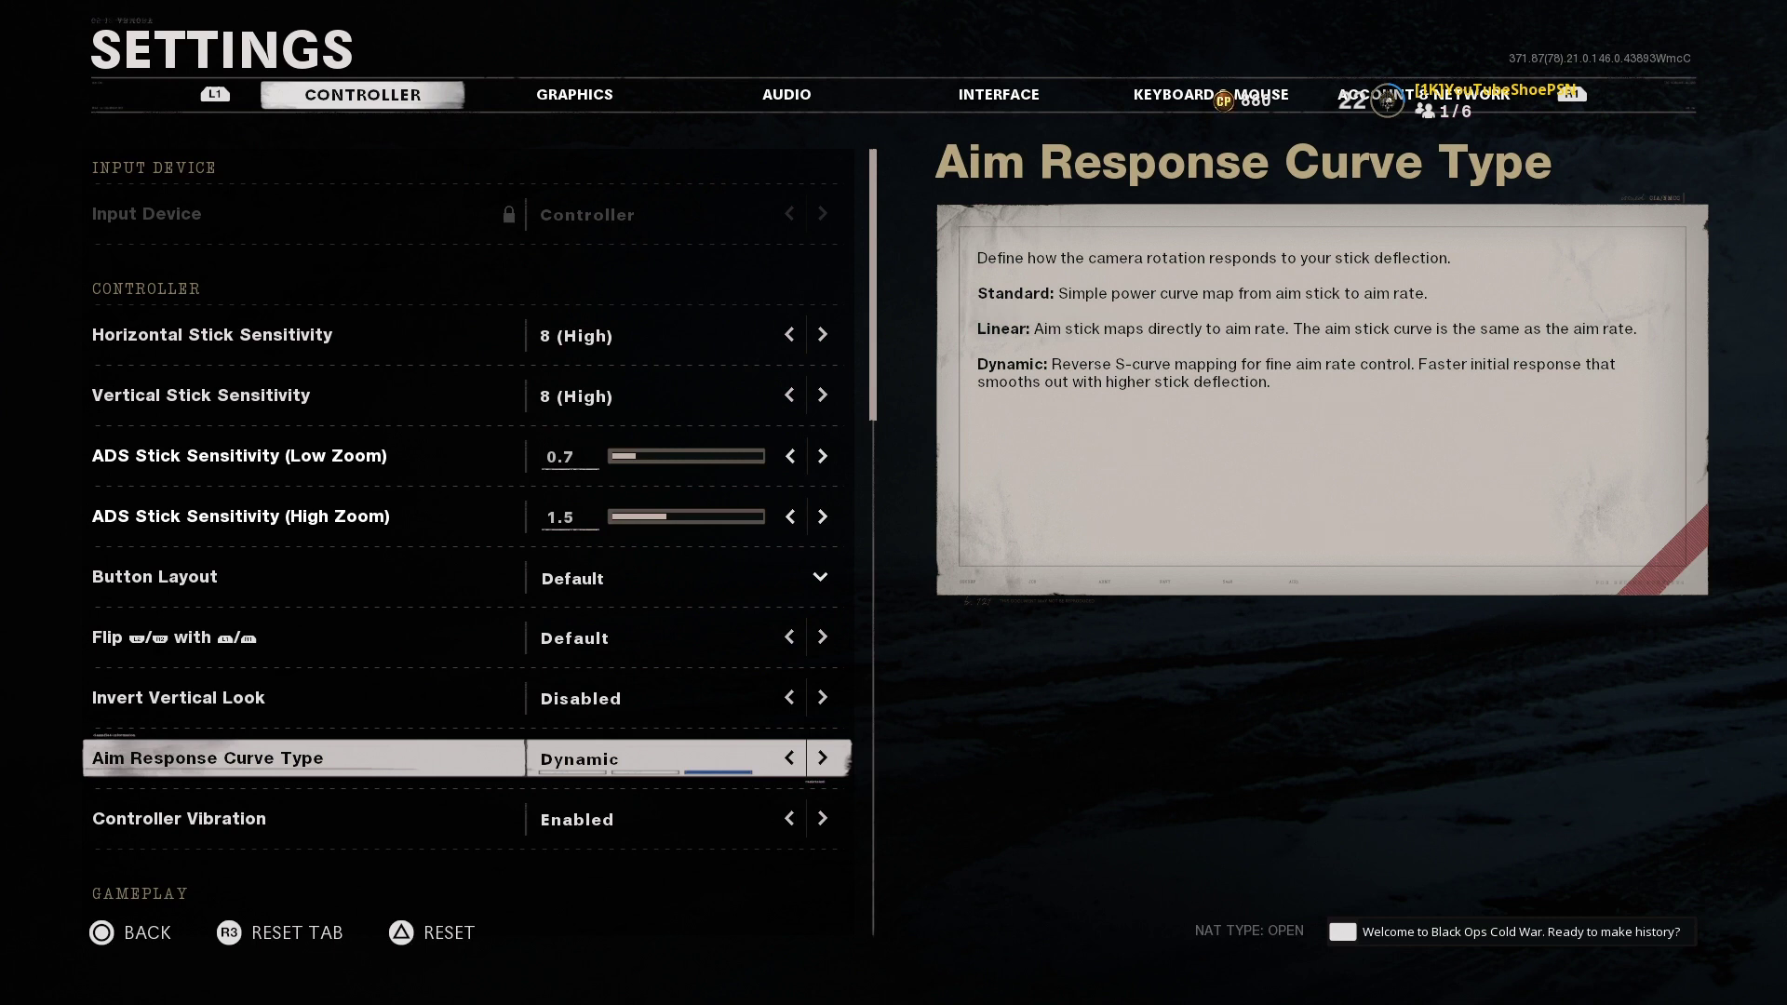
pyautogui.press('Down')
pyautogui.press('Down')
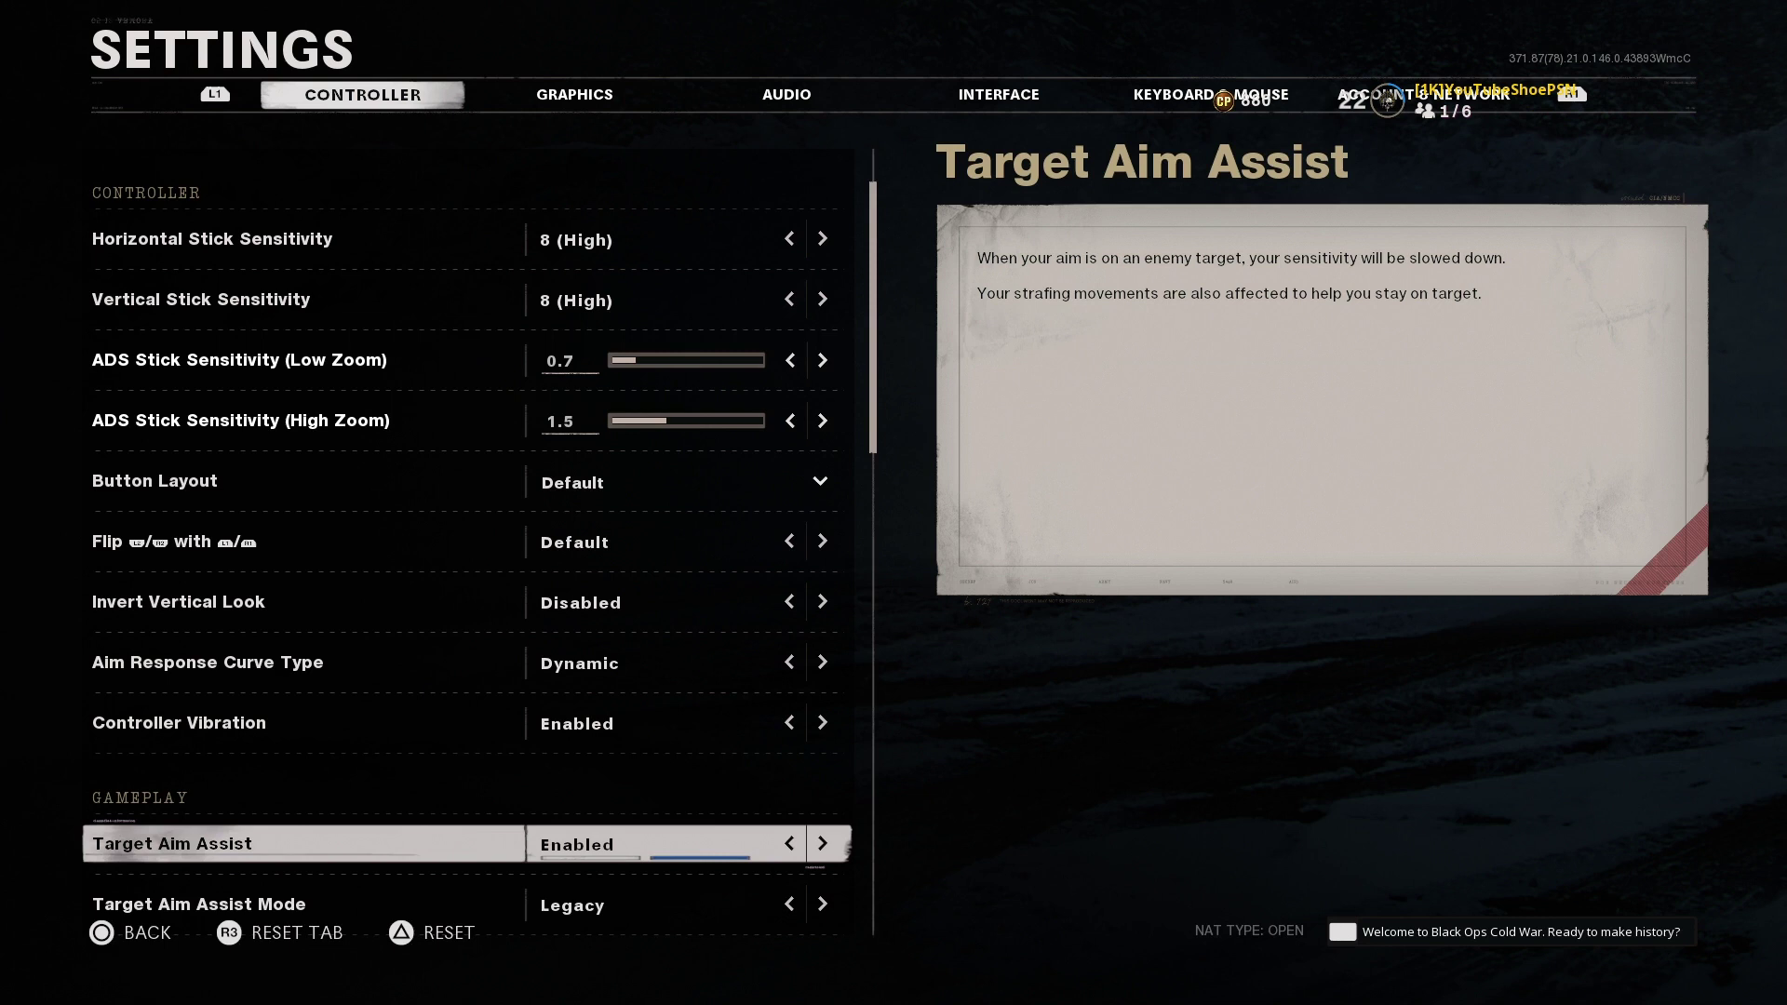
# Step through Target Aim Assist Mode and the Manual and On Press mantle settings to ADS Interruption Behavior.
pyautogui.press('Down')
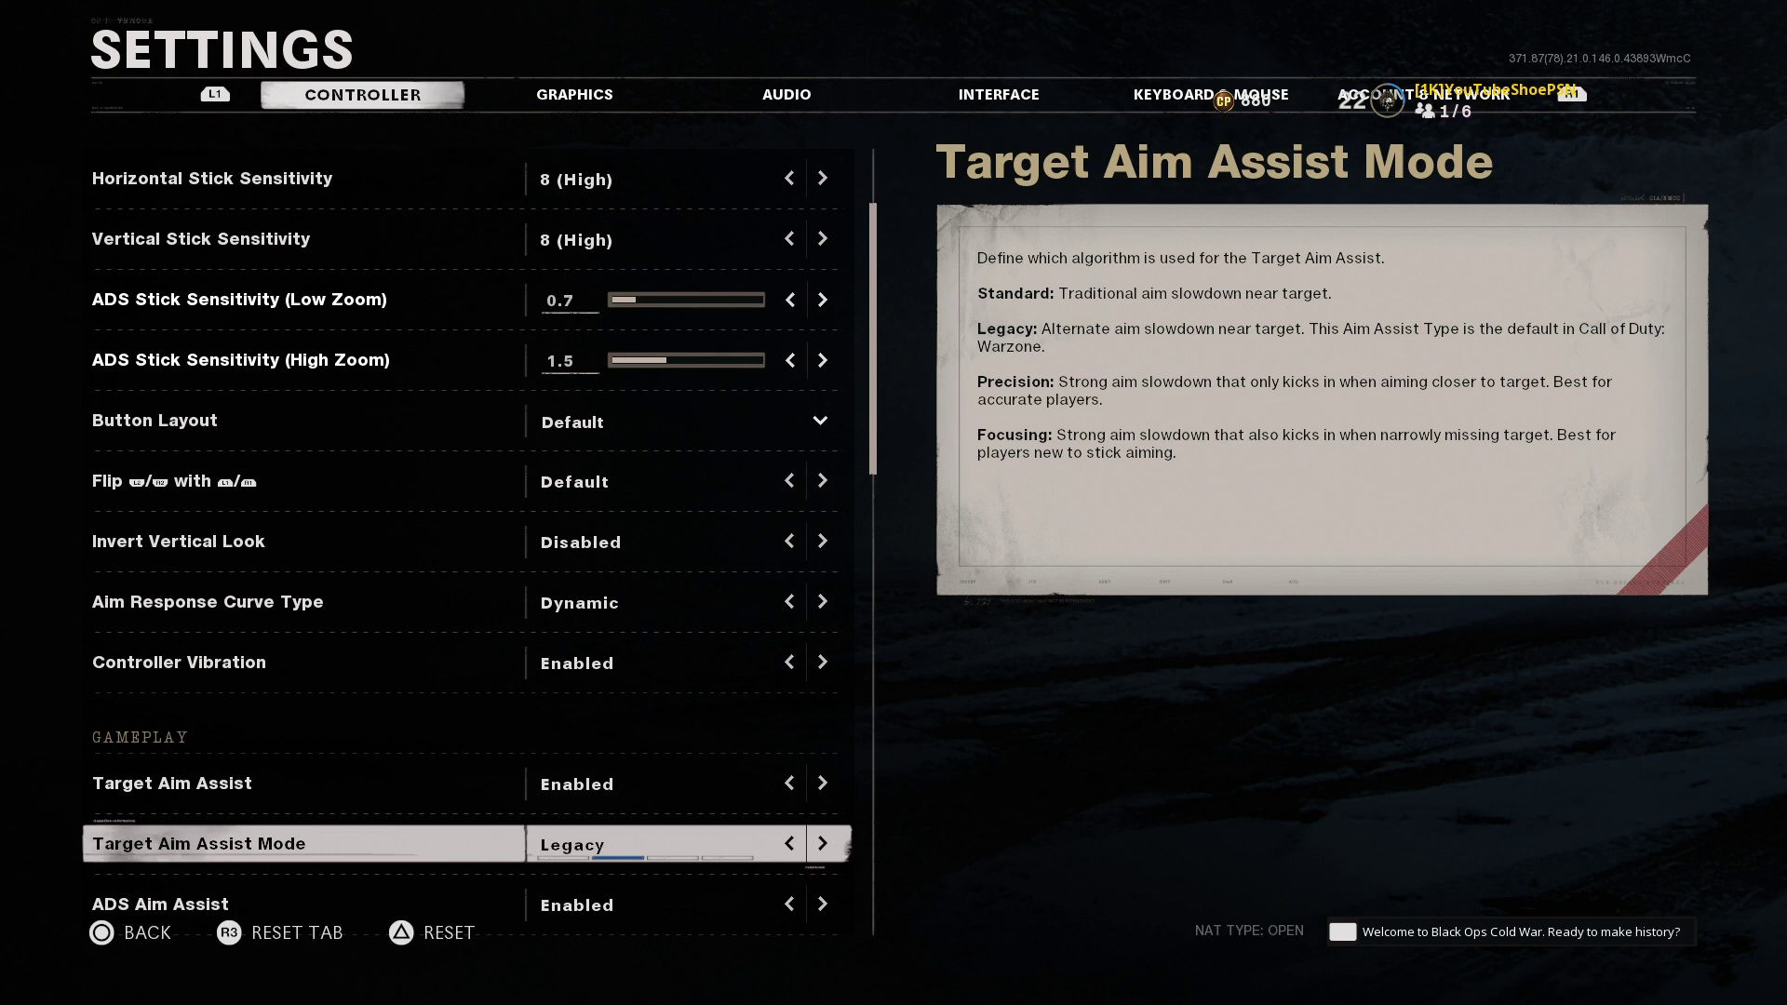
pyautogui.press('Down')
pyautogui.press('Down')
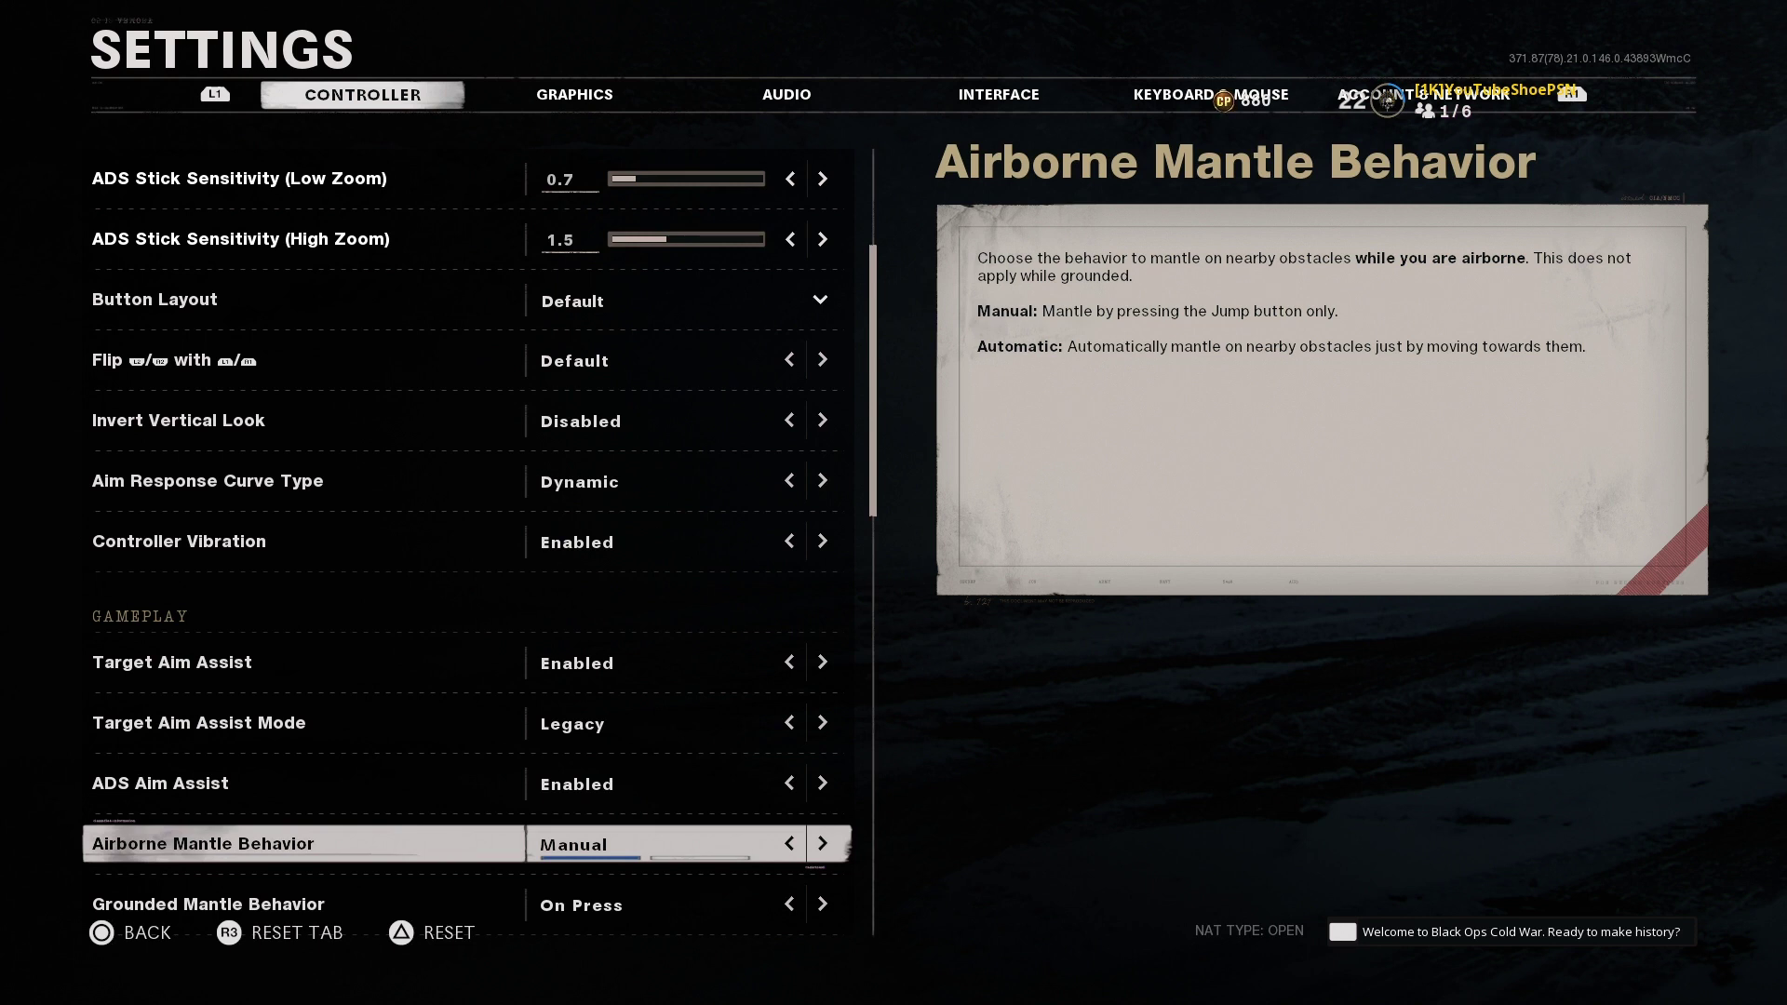
pyautogui.press('Down')
pyautogui.press('Down')
pyautogui.press('Down')
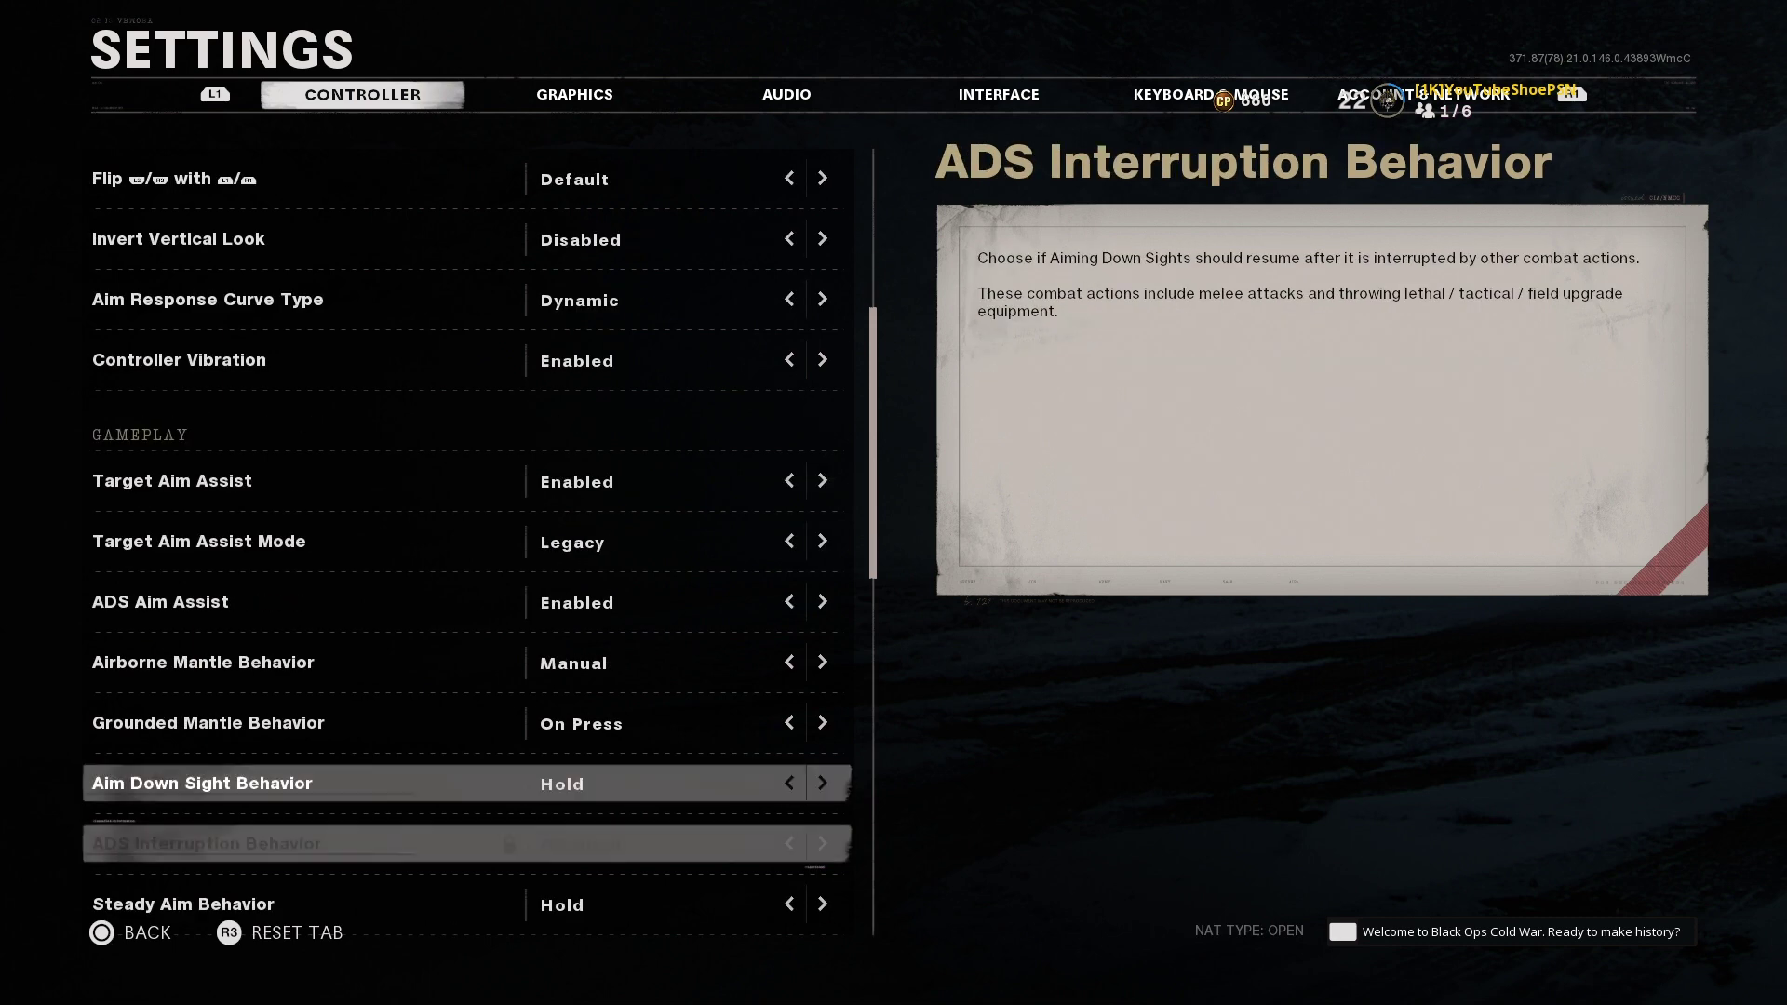
pyautogui.press('Down')
pyautogui.press('Down')
# Step down from ADS Sticks Swap through Left Stick Min Input Threshold to Sprint Cancels Reload.
pyautogui.press('Down')
pyautogui.press('Down')
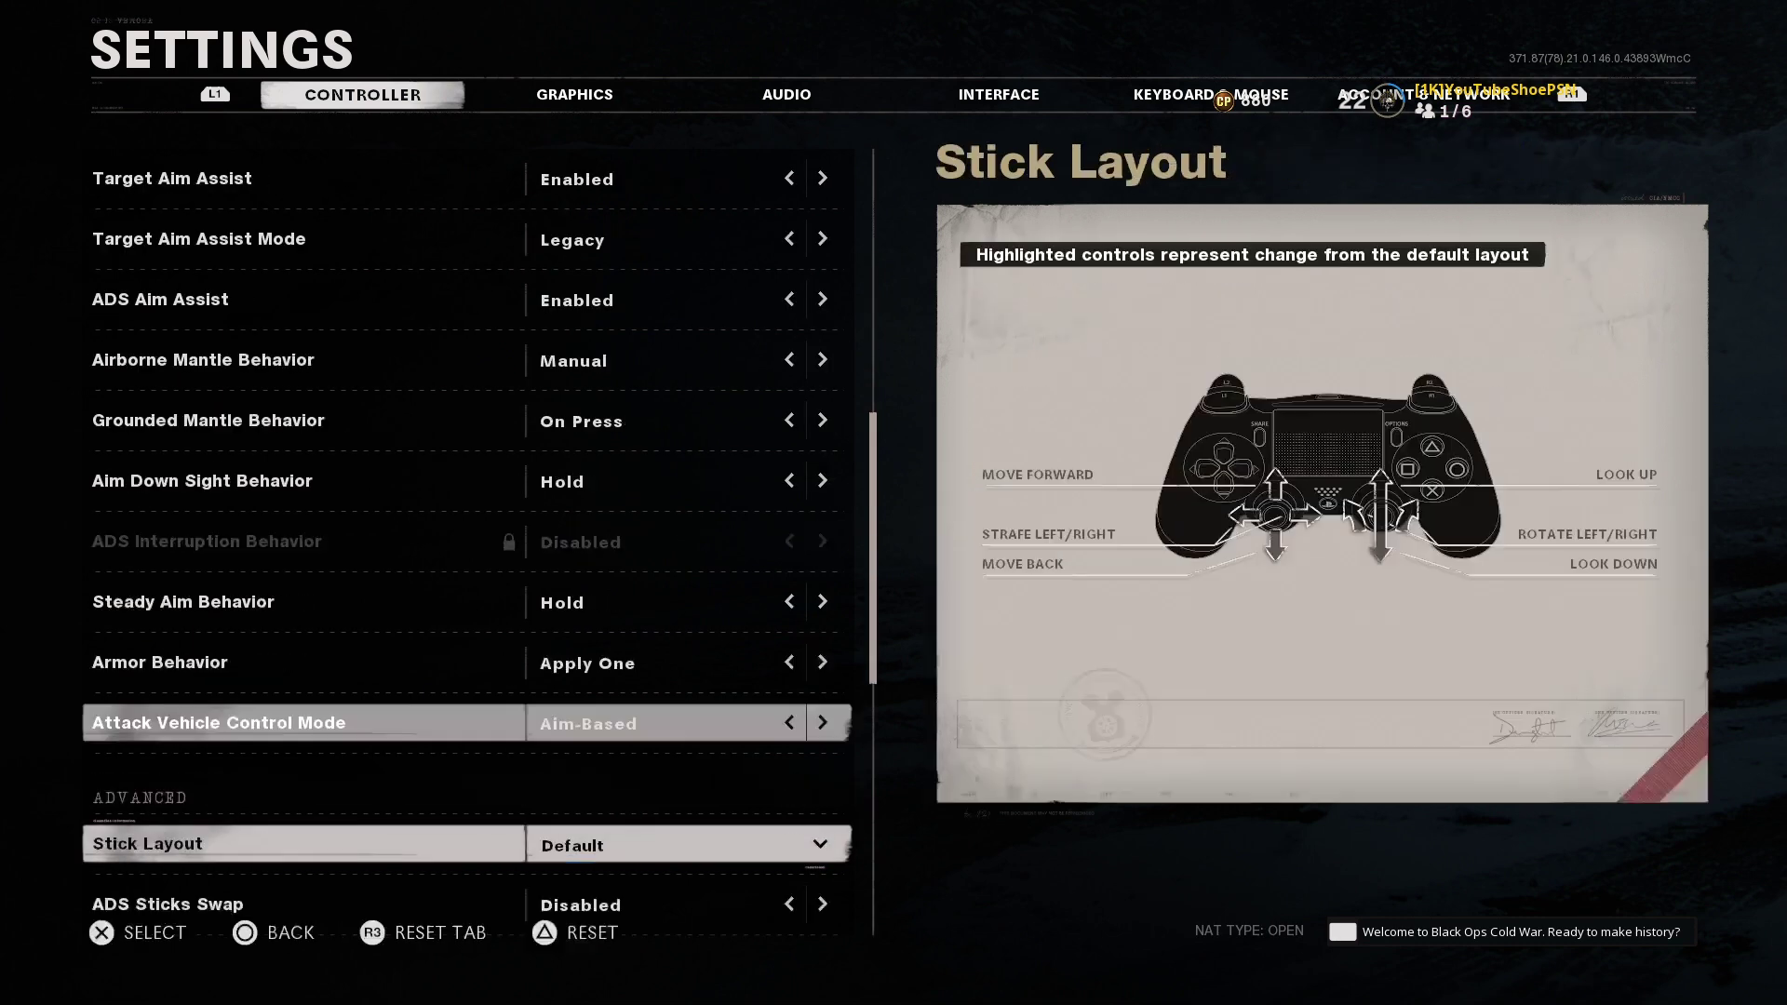
pyautogui.press('Down')
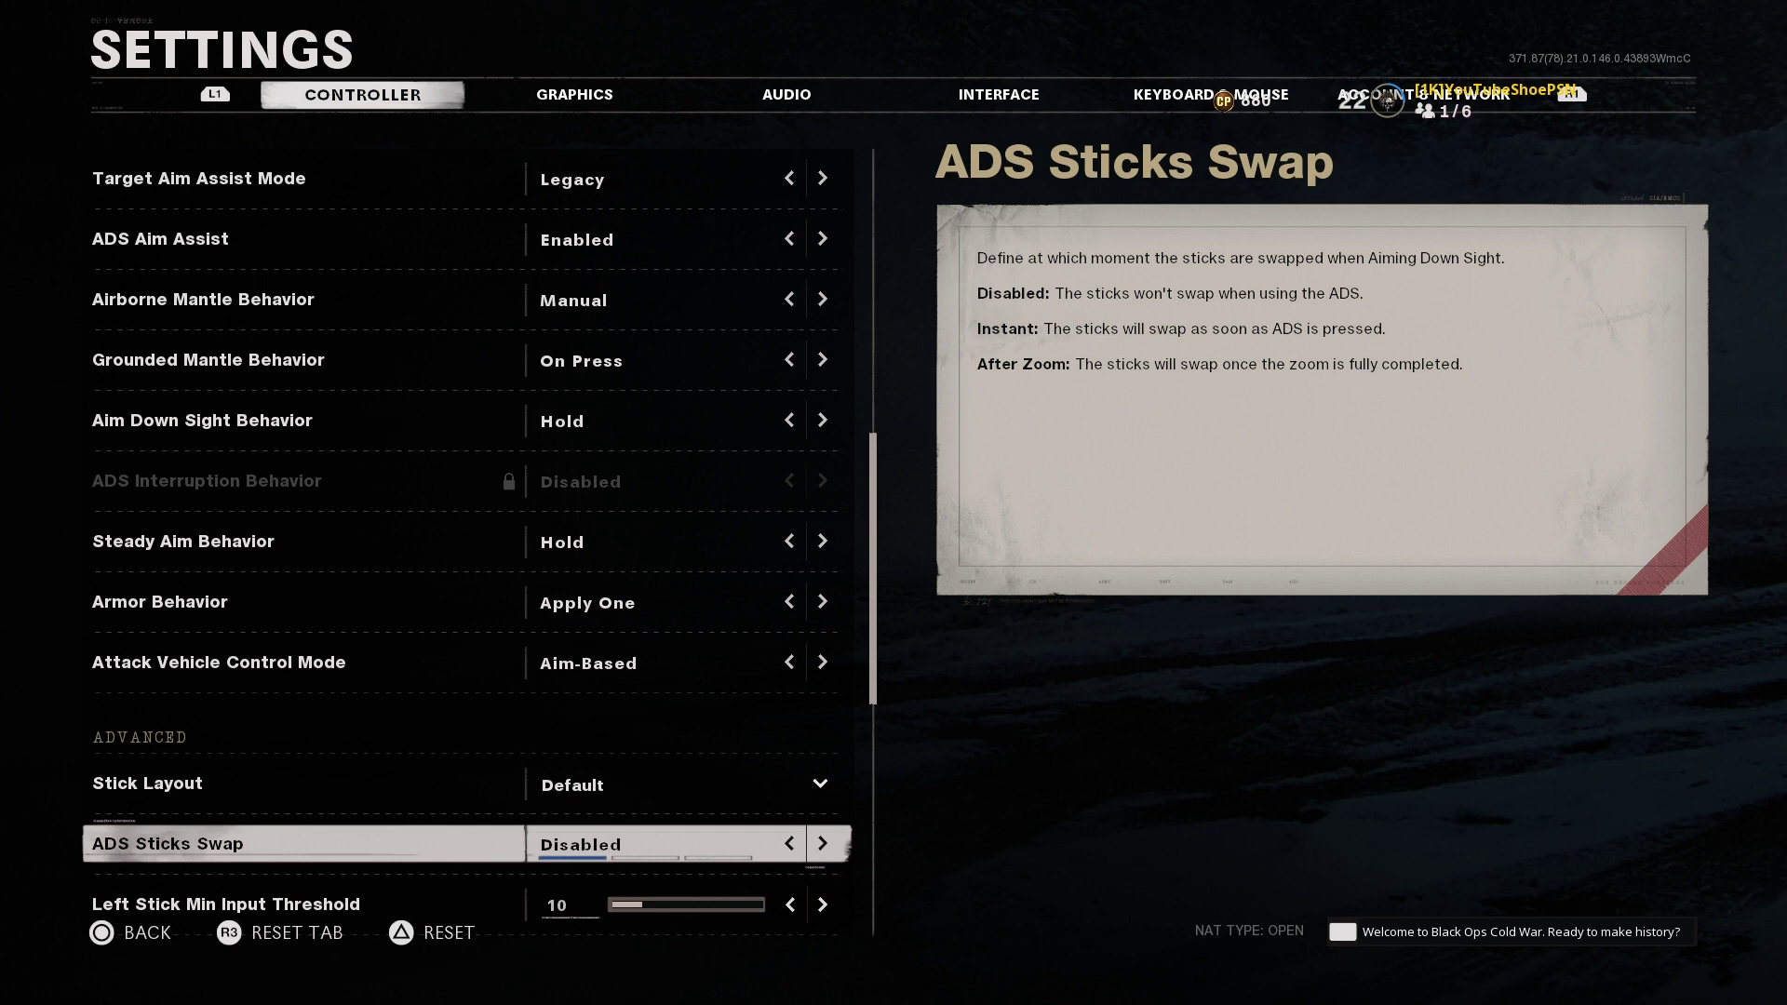
pyautogui.press('Down')
pyautogui.press('Down')
pyautogui.press('Down')
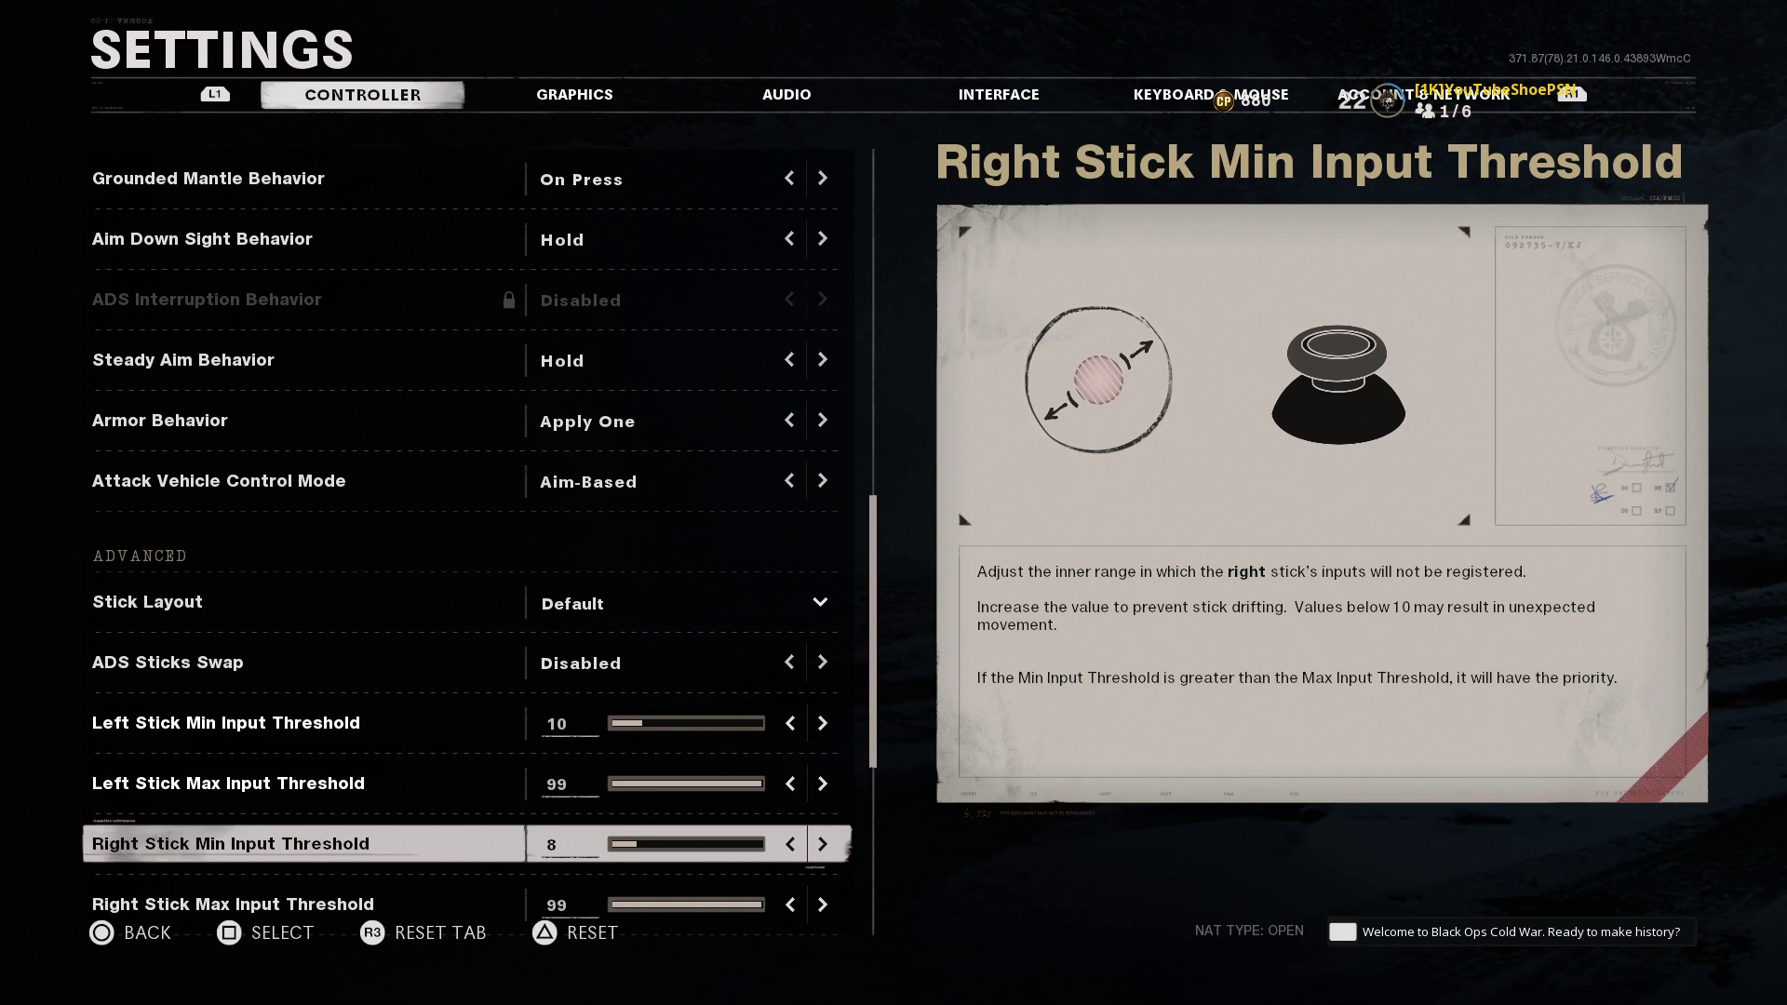
pyautogui.press('Down')
pyautogui.press('Down')
pyautogui.press('Down')
pyautogui.press('Down')
pyautogui.press('Down')
pyautogui.press('Down')
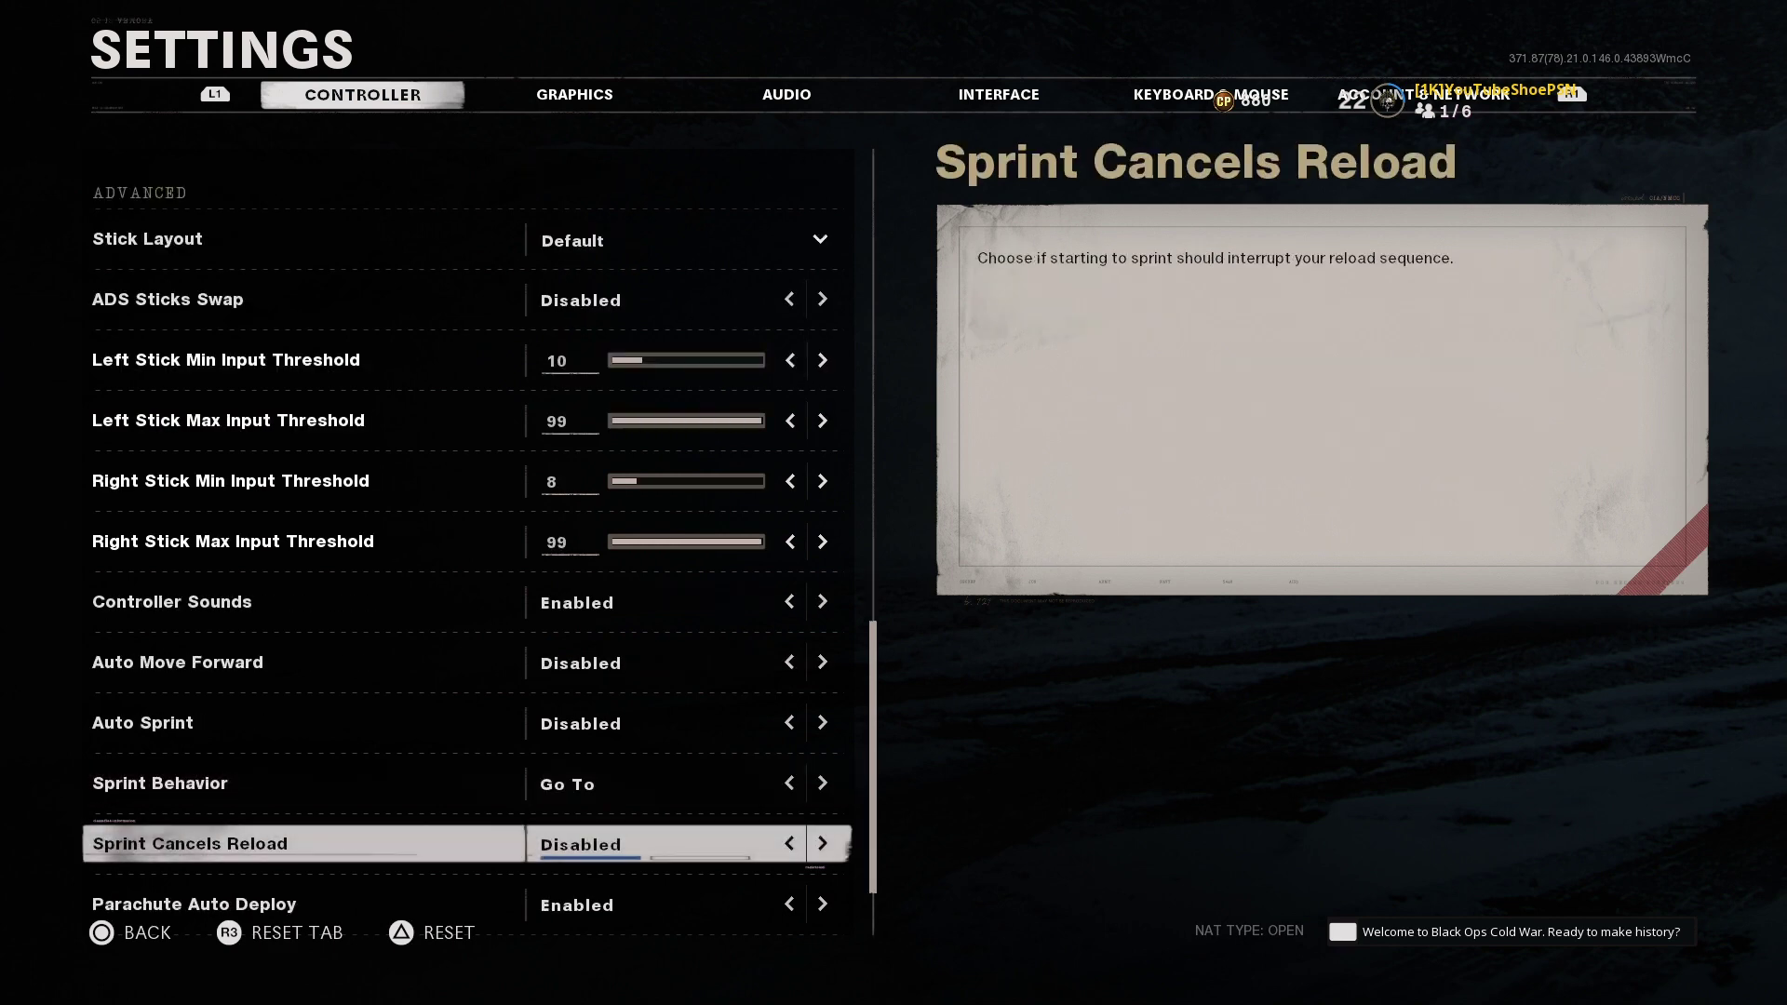
pyautogui.press('Down')
pyautogui.press('Down')
pyautogui.press('Down')
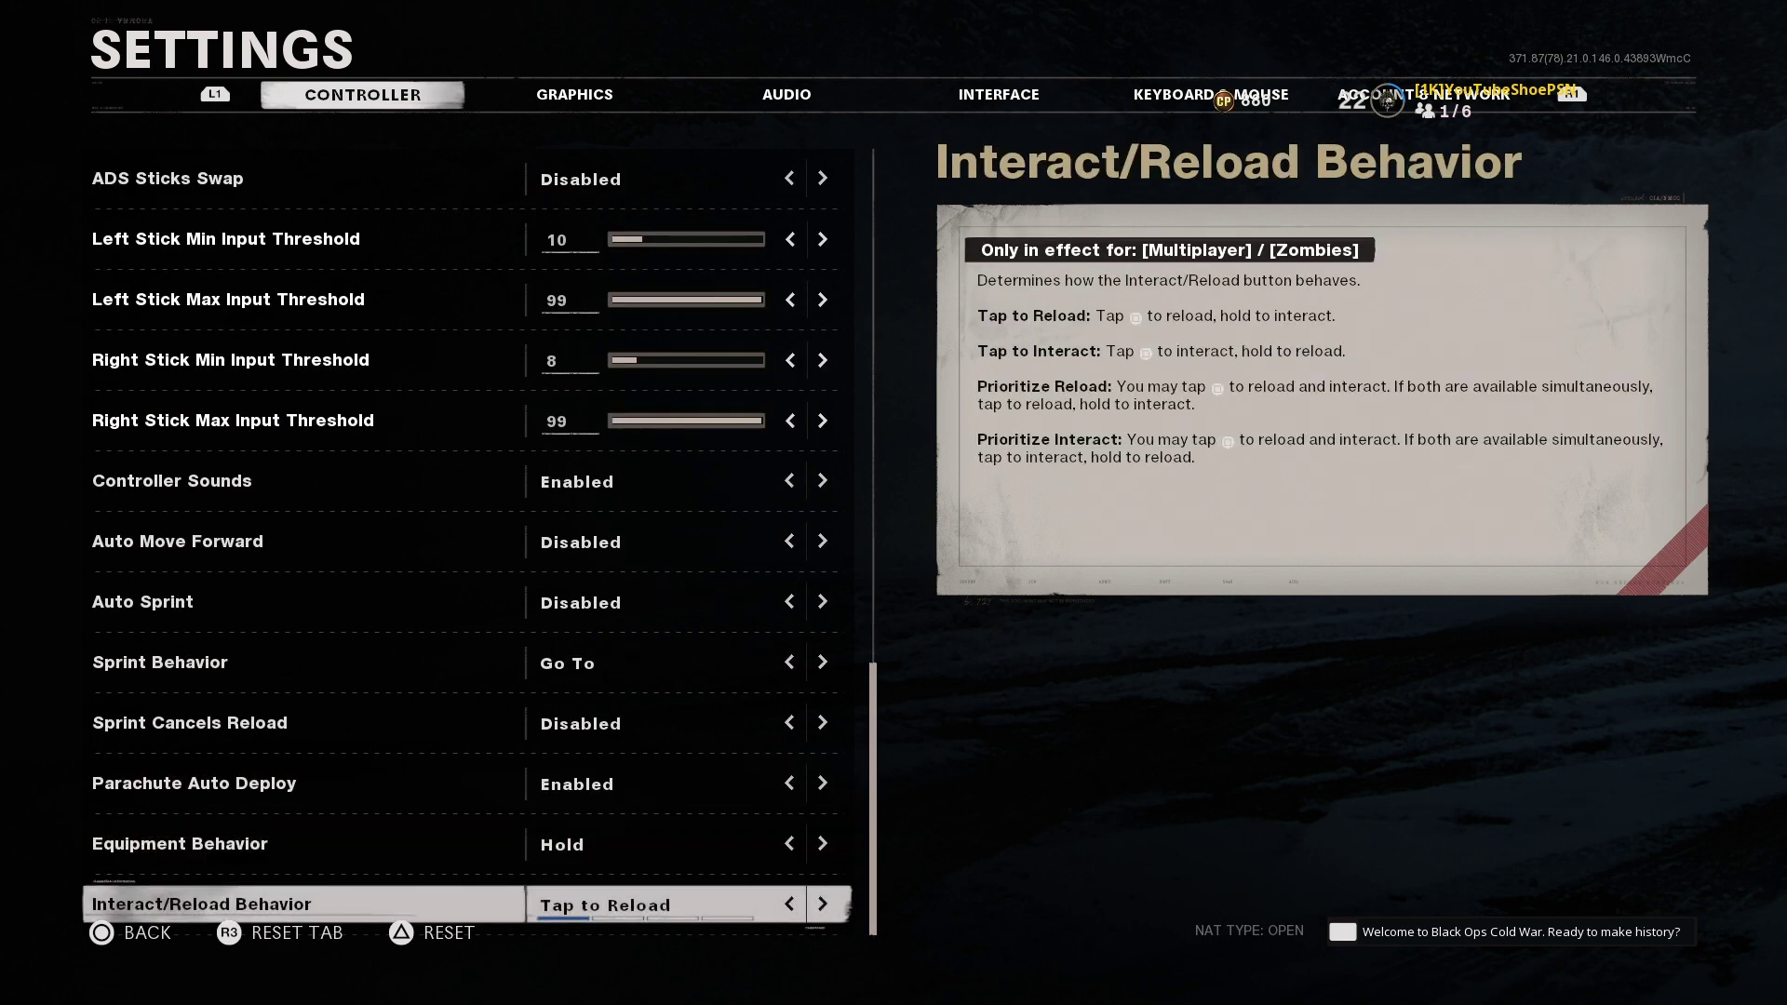
# Recheck Equipment and Sprint Behavior, stick threshold and vehicle options, then switch to Graphics.
pyautogui.press('Up')
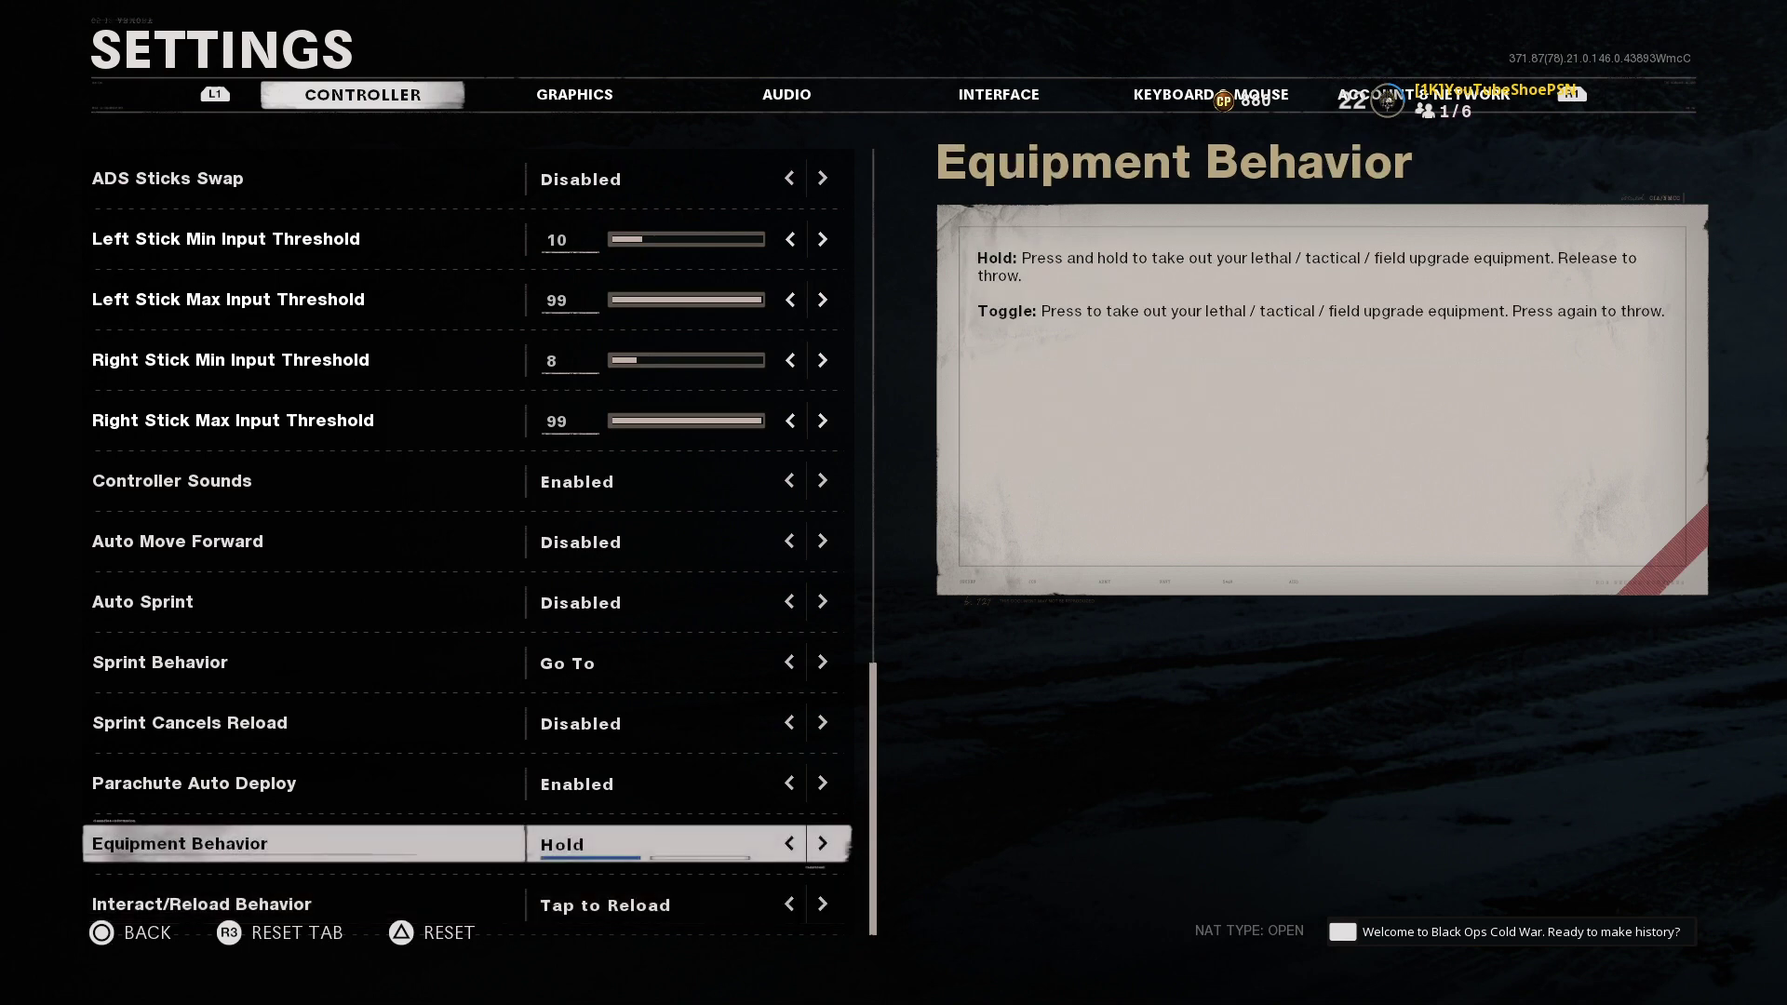
pyautogui.press('Up')
pyautogui.press('Up')
pyautogui.press('Up')
pyautogui.press('Down')
pyautogui.press('Up')
pyautogui.press('Up')
pyautogui.press('Up')
pyautogui.press('Up')
pyautogui.press('Up')
pyautogui.press('Up')
pyautogui.press('Up')
pyautogui.press('Up')
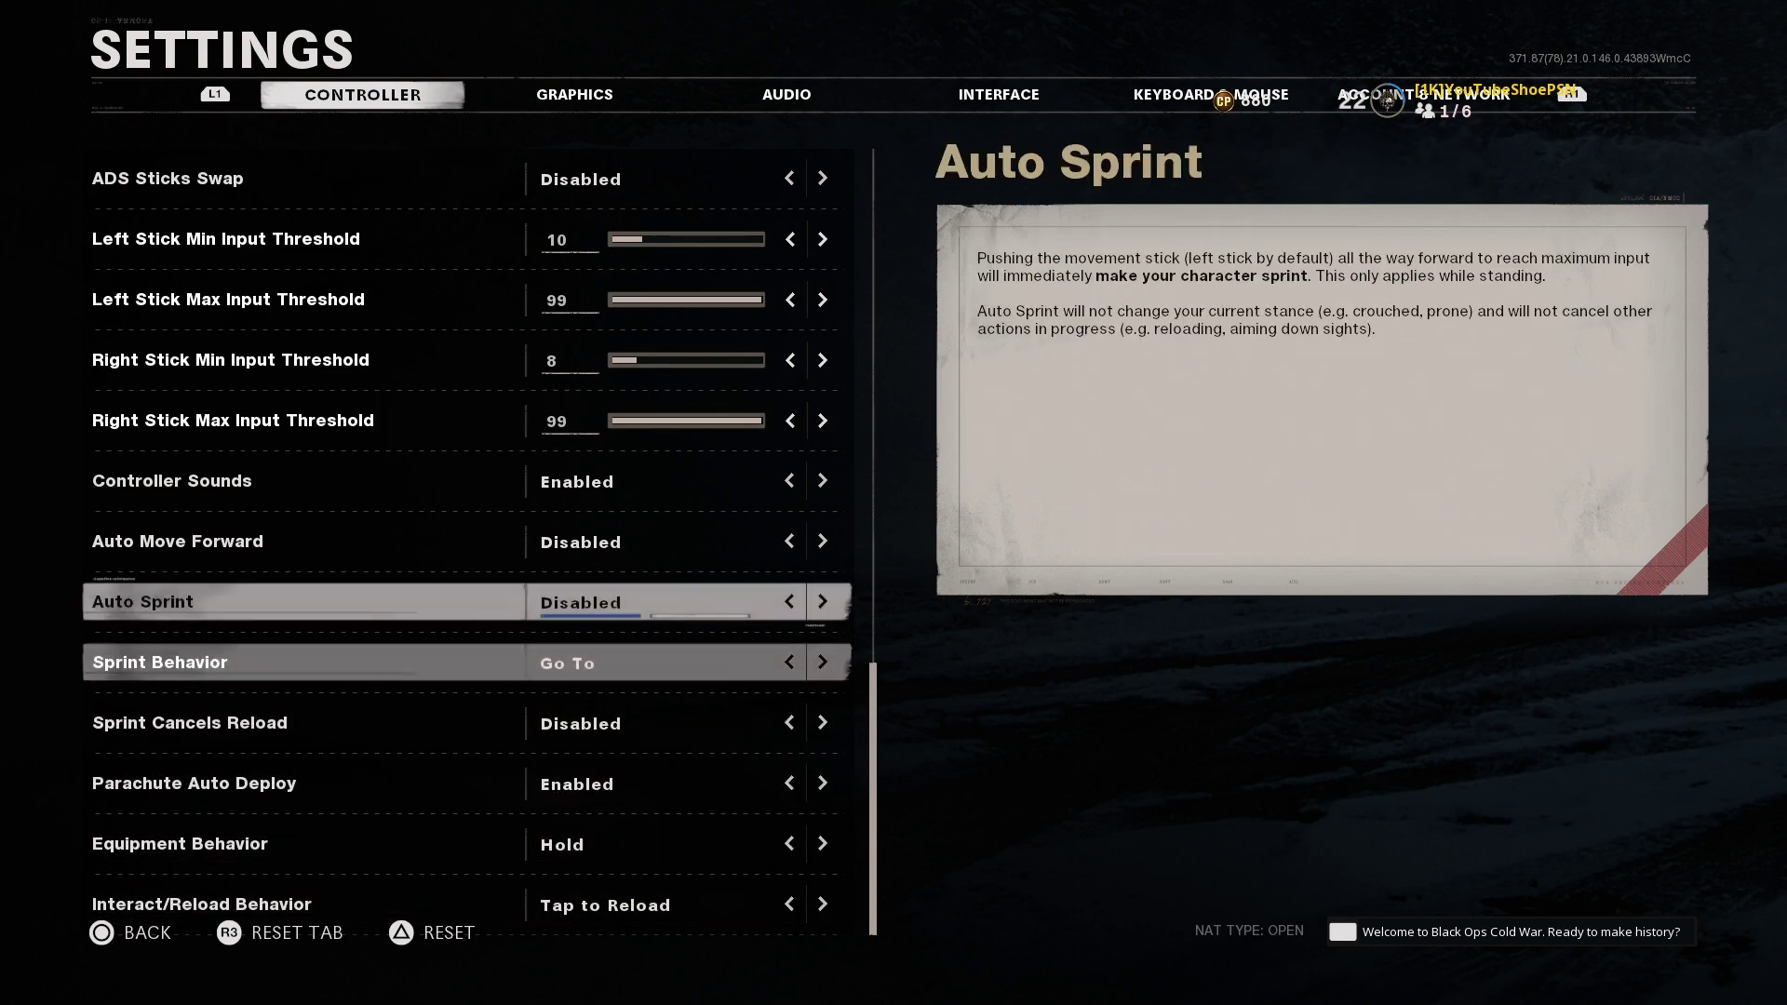
pyautogui.press('Up')
pyautogui.press('Up')
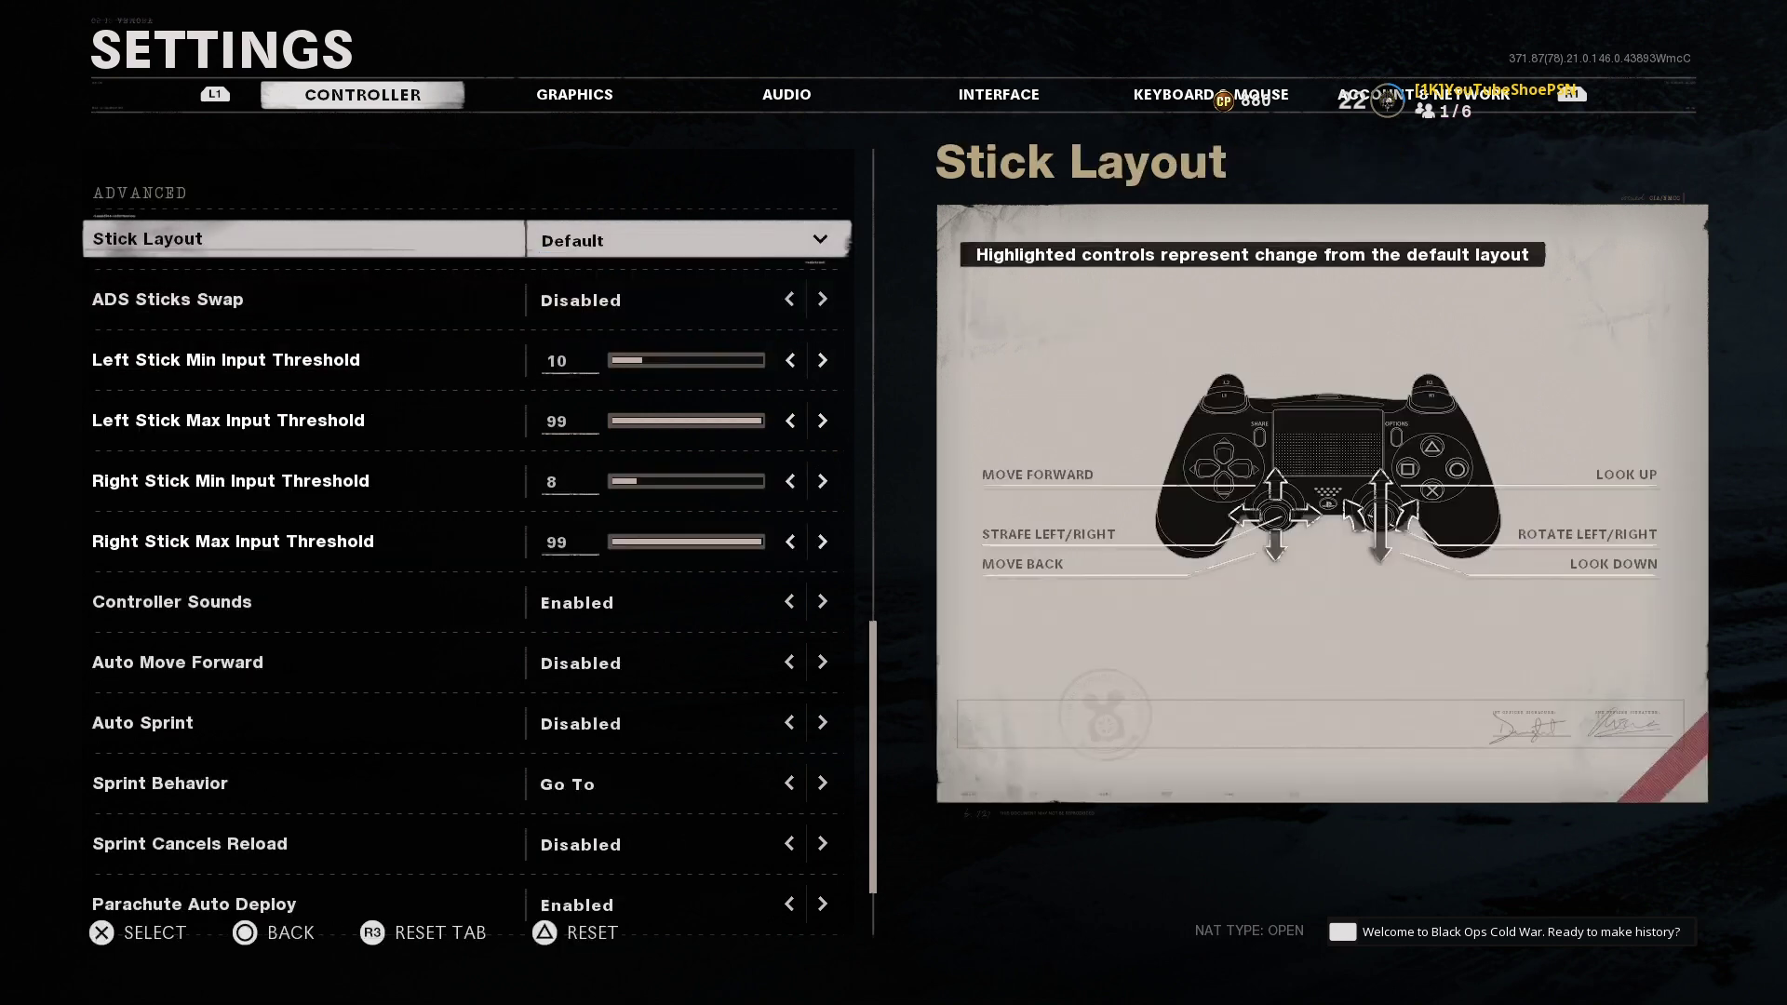
pyautogui.press('Up')
pyautogui.press('Down')
pyautogui.press('Down')
pyautogui.press('Down')
pyautogui.press('Down')
pyautogui.press('Down')
pyautogui.press('Down')
pyautogui.press('Down')
pyautogui.press('Down')
pyautogui.press('Down')
pyautogui.press('Down')
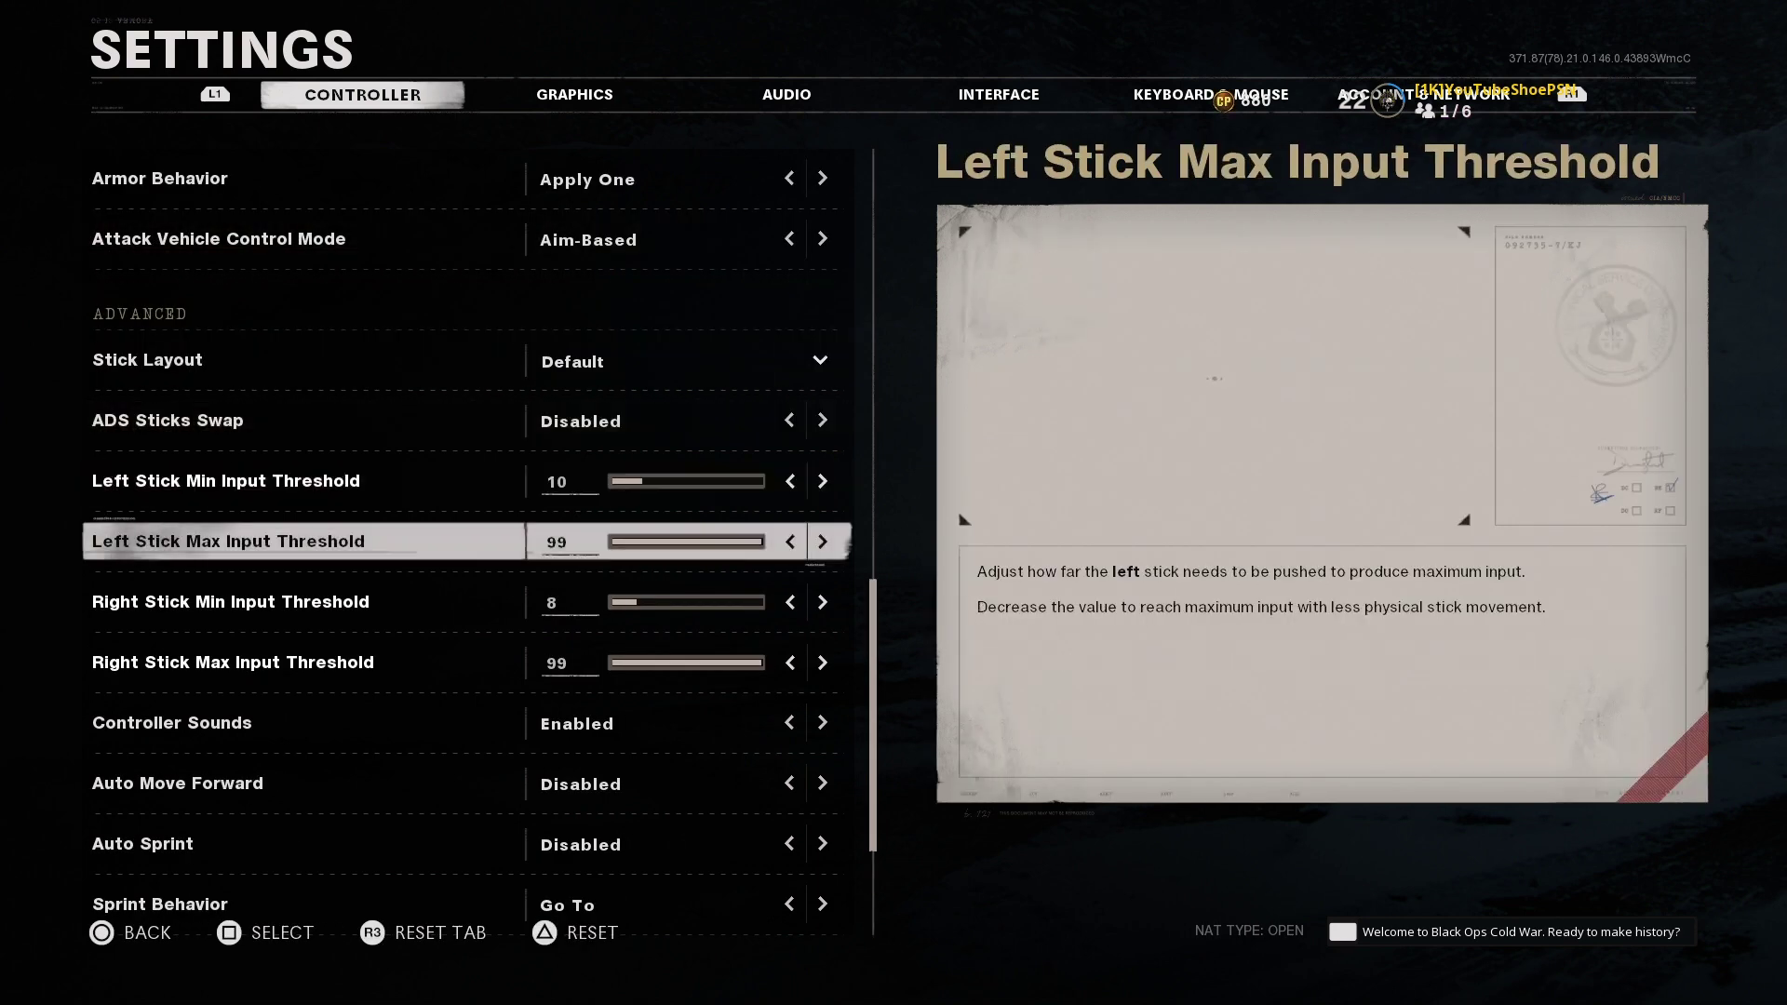
pyautogui.press('Down')
pyautogui.press('Down')
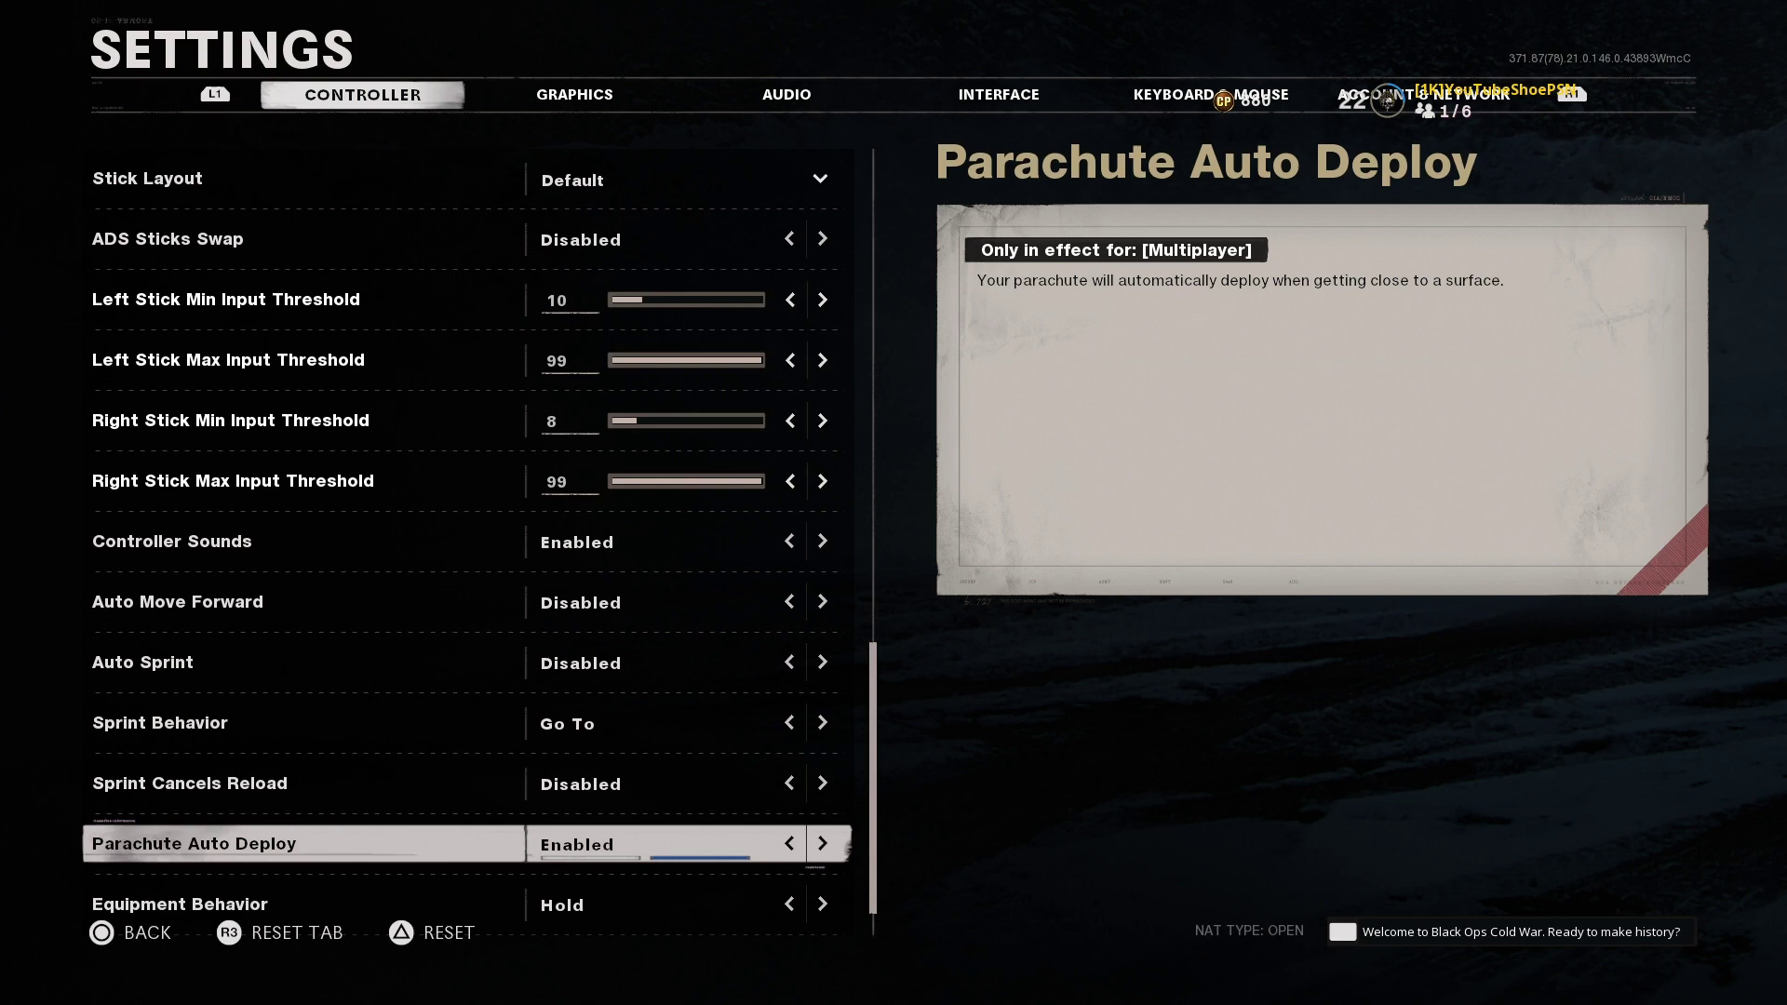
pyautogui.press('e')
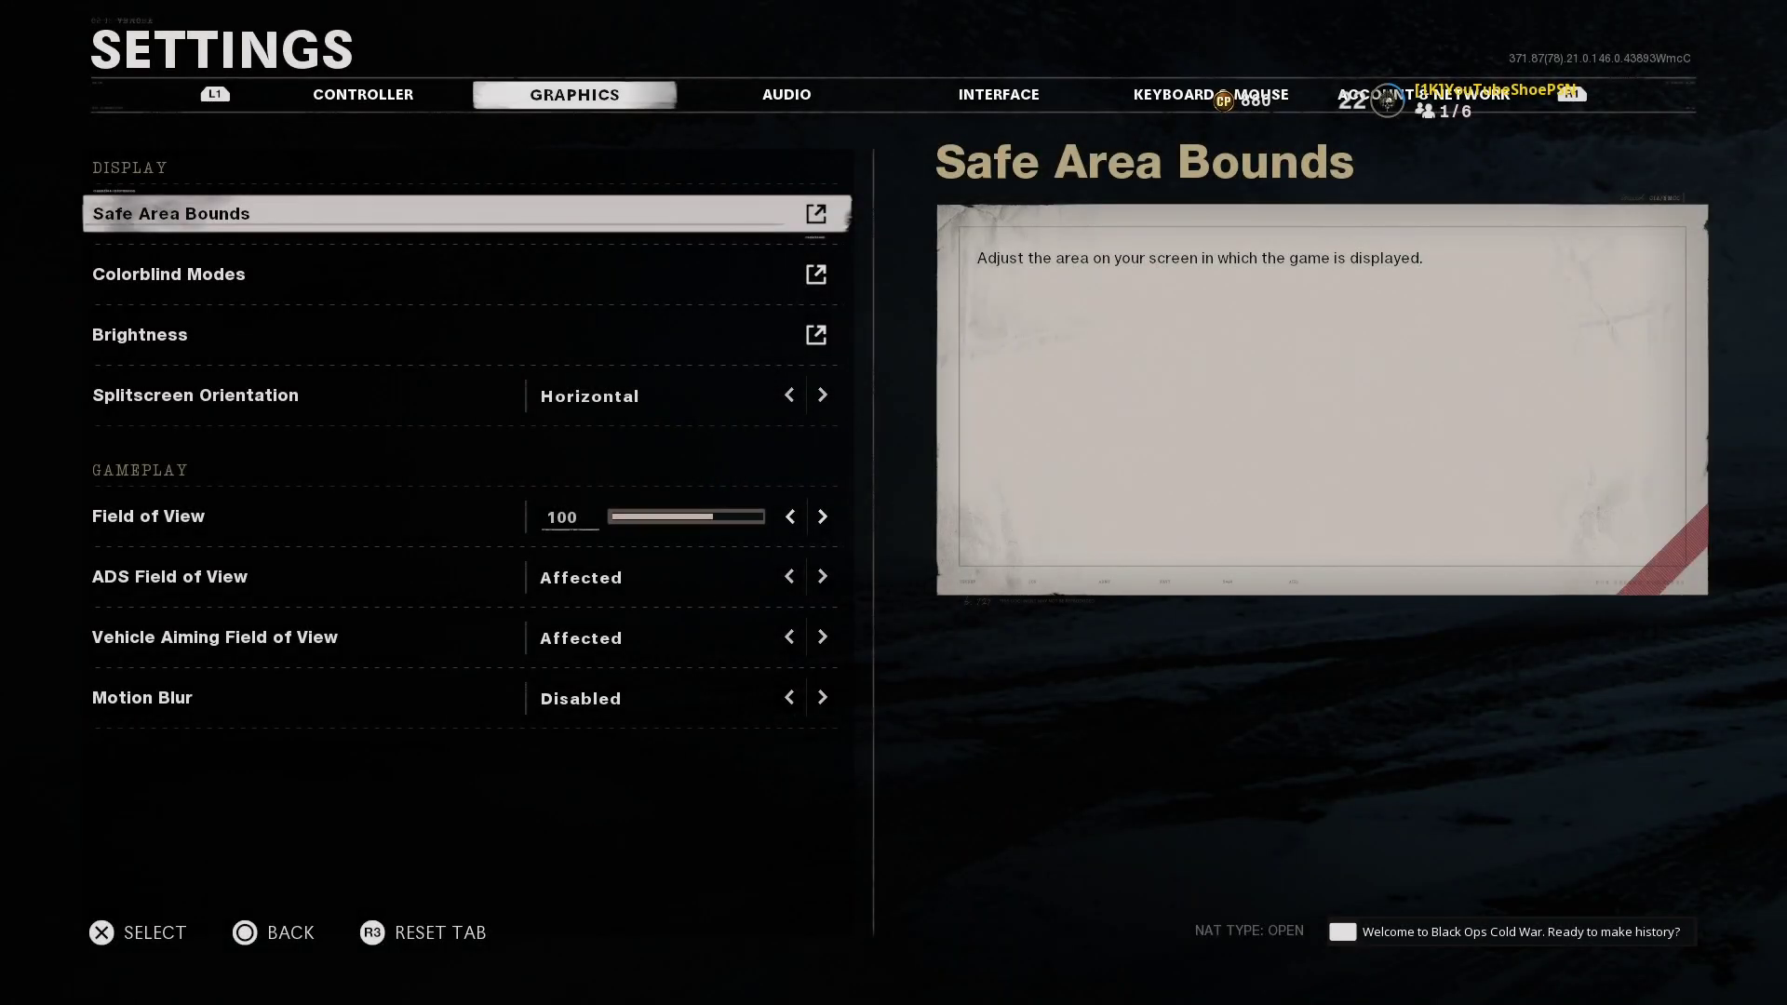
# Review Brightness, Splitscreen Orientation and Field of View, continuing down to Motion Blur.
pyautogui.press('Down')
pyautogui.press('Down')
pyautogui.press('Up')
pyautogui.press('Up')
pyautogui.press('Down')
pyautogui.press('Down')
pyautogui.press('Down')
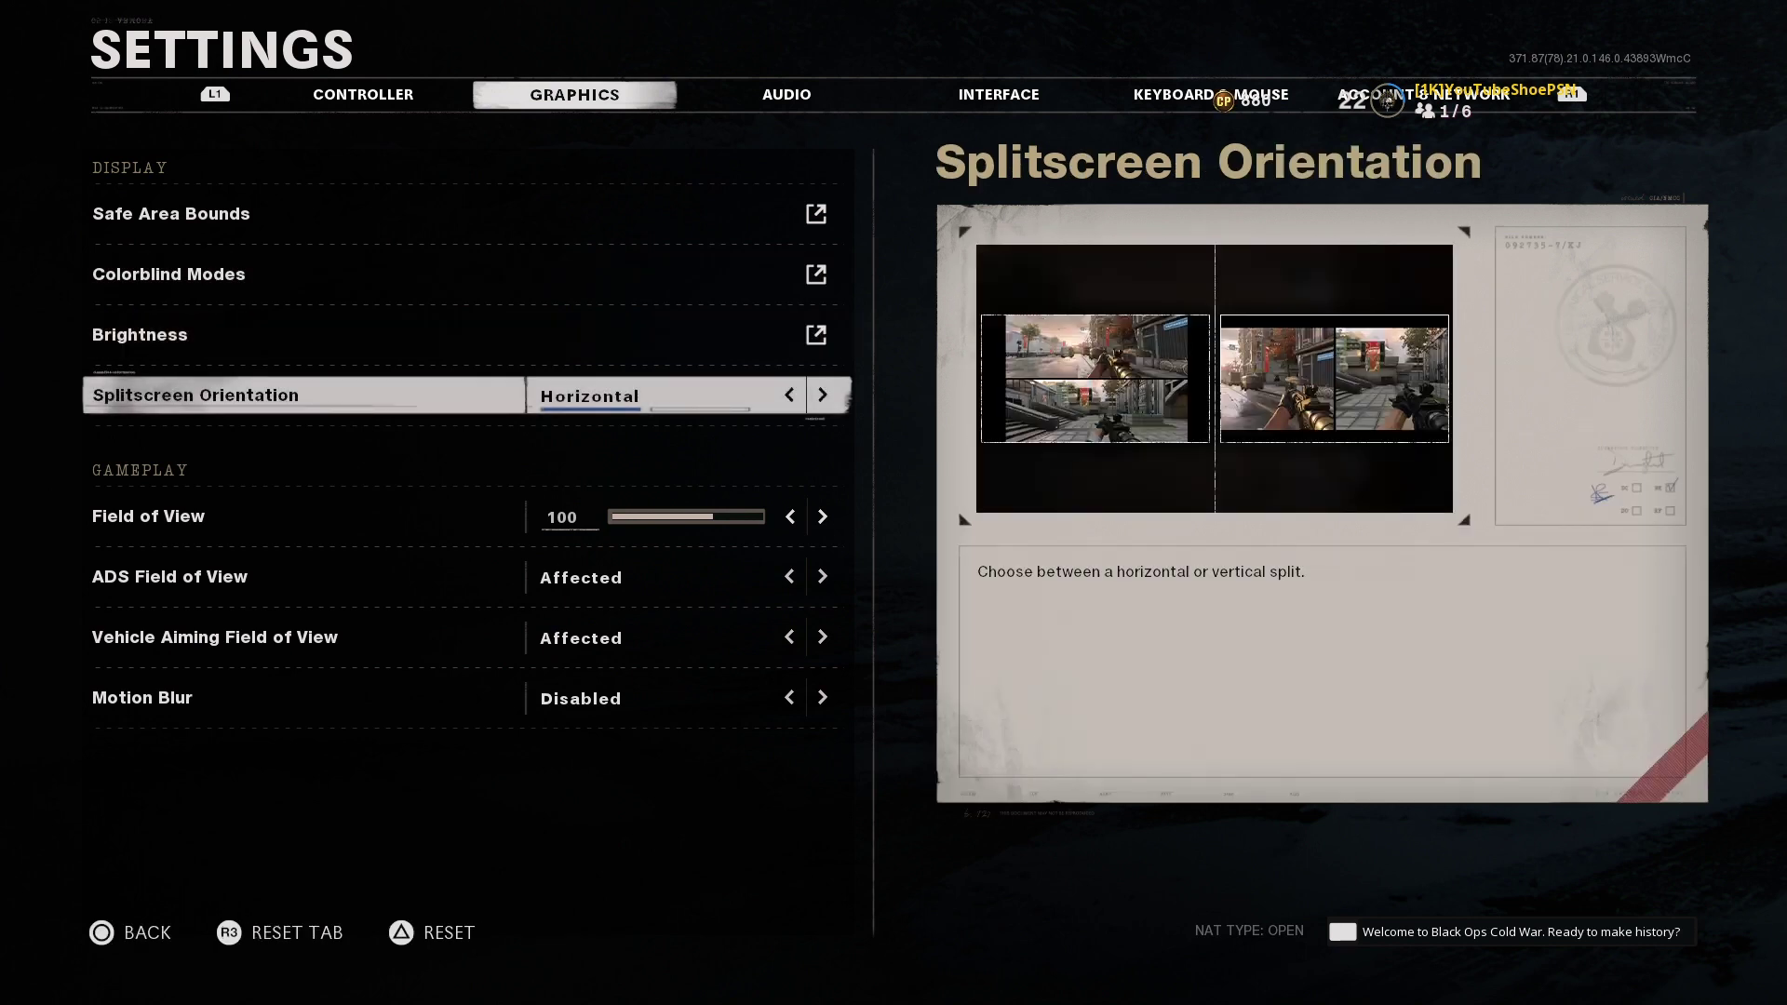
pyautogui.press('Down')
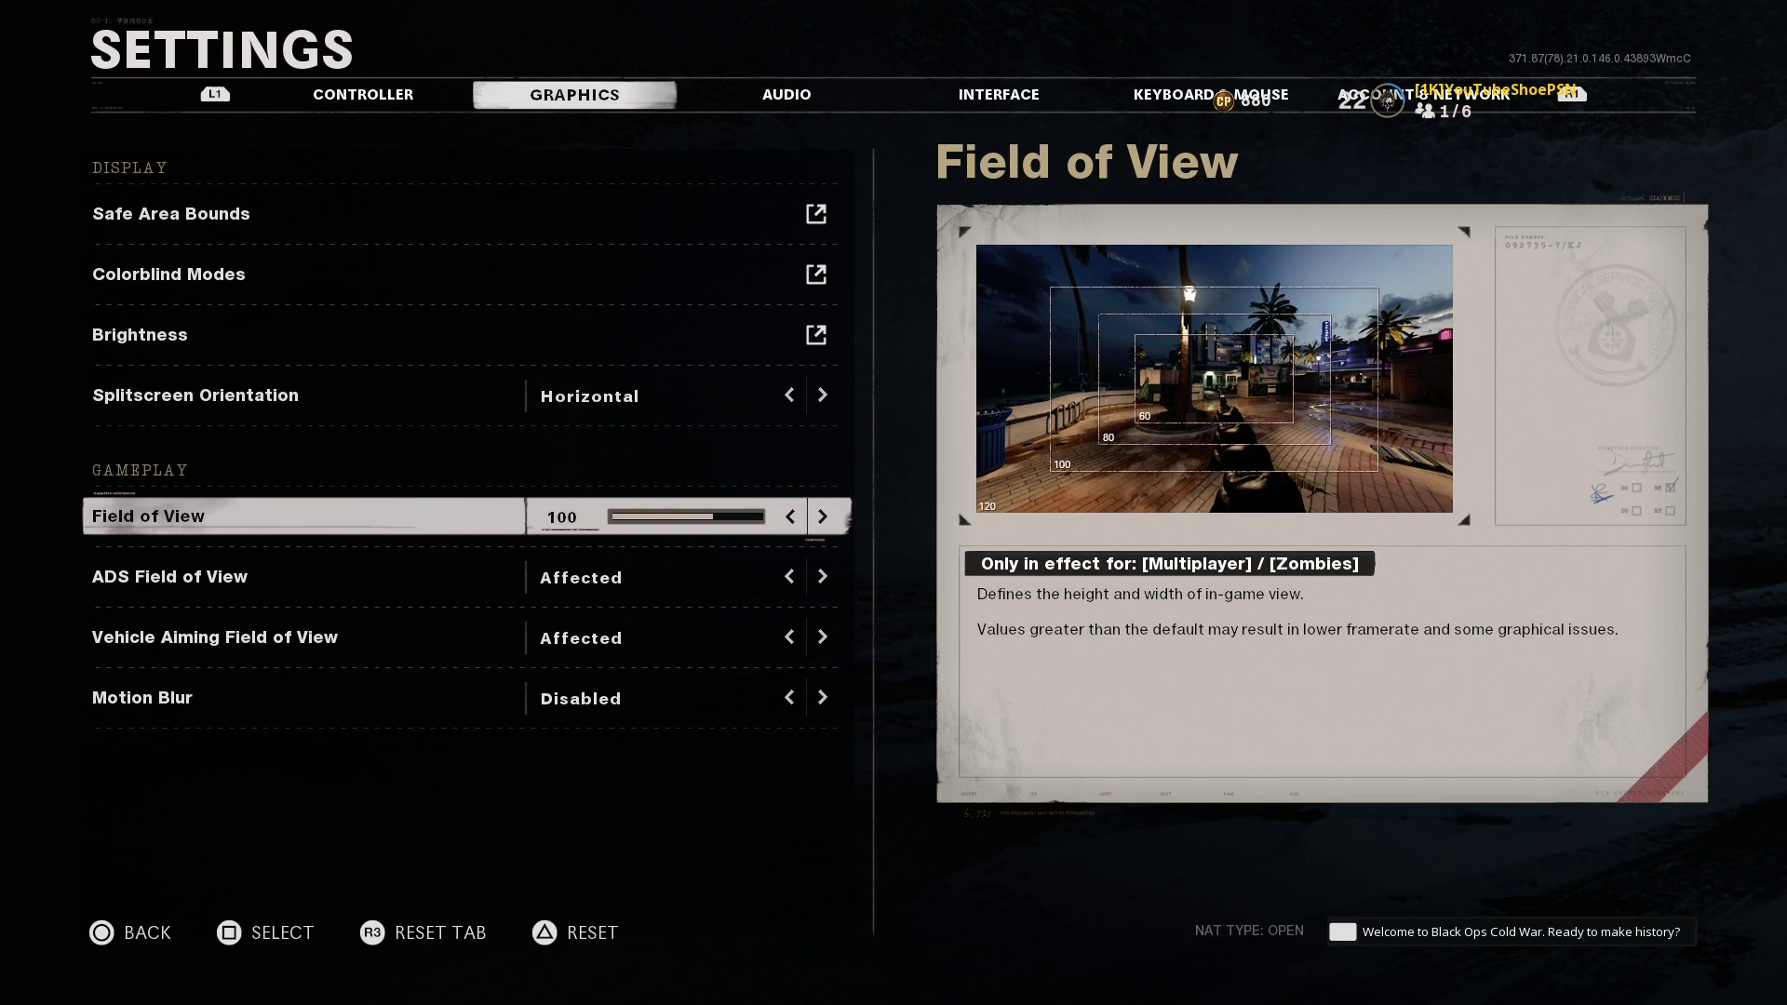
pyautogui.press('Down')
pyautogui.press('Down')
pyautogui.press('Down')
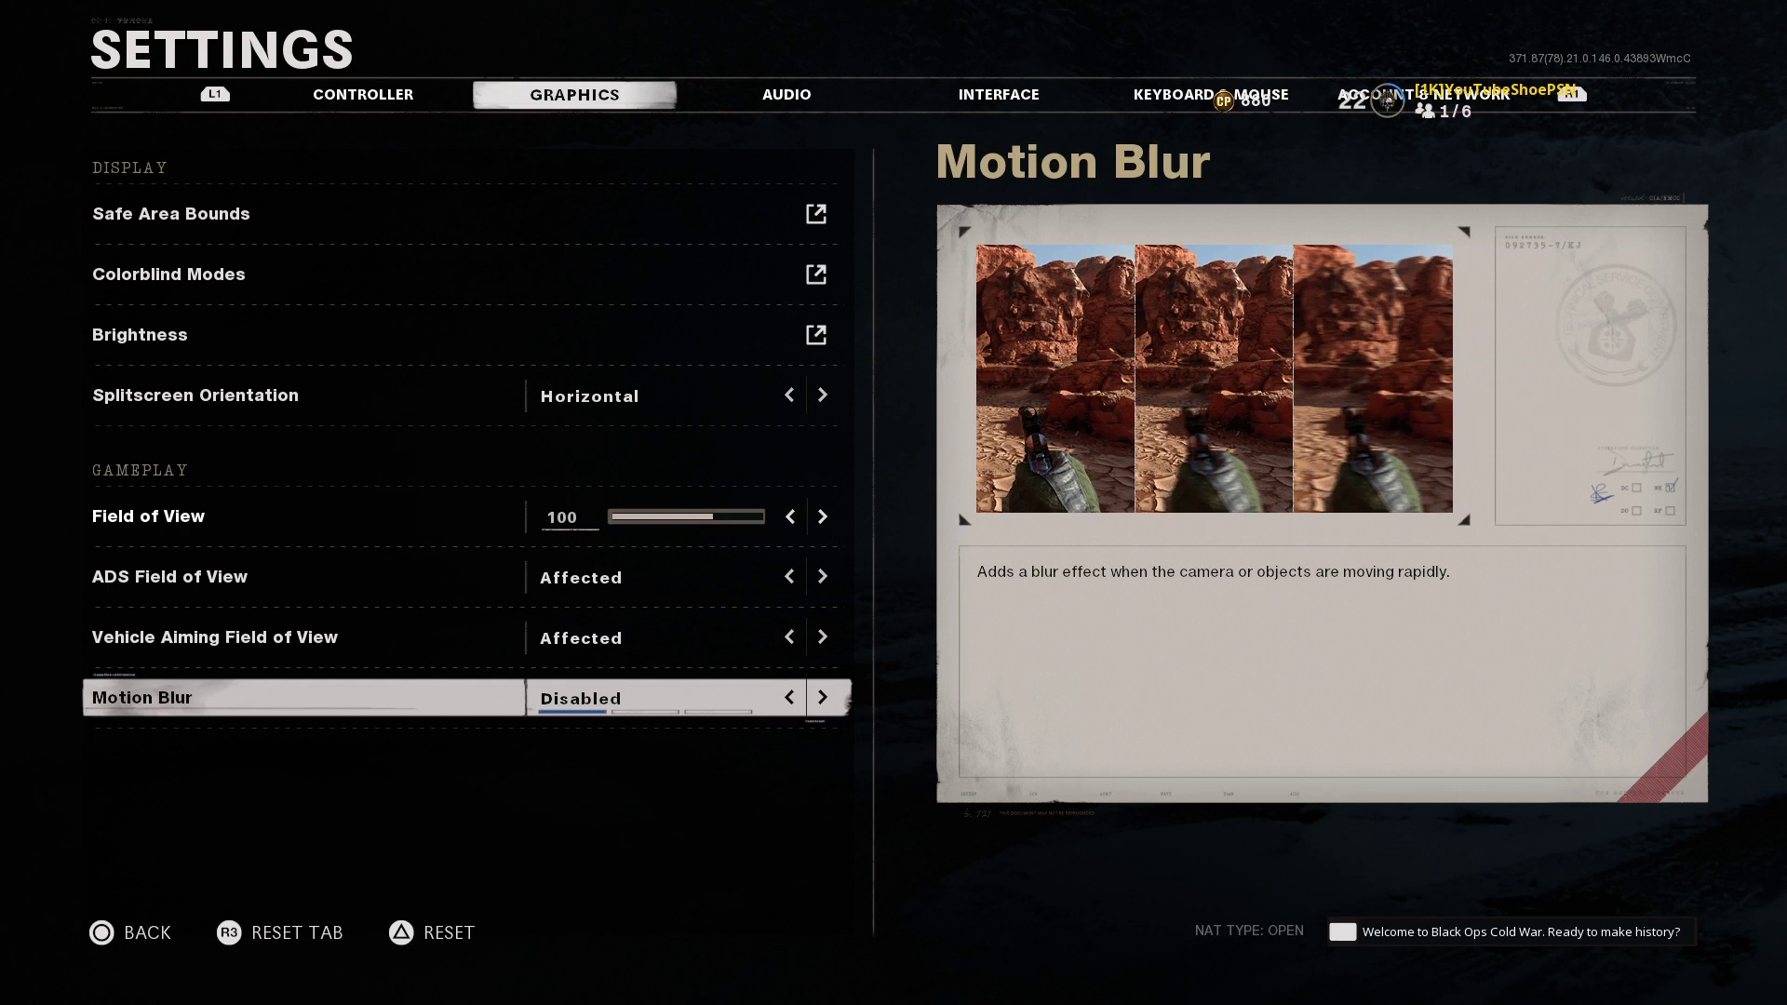
# Recheck ADS Field of View and the Colorblind Modes preview, then move to the Audio tab.
pyautogui.press('Up')
pyautogui.press('Up')
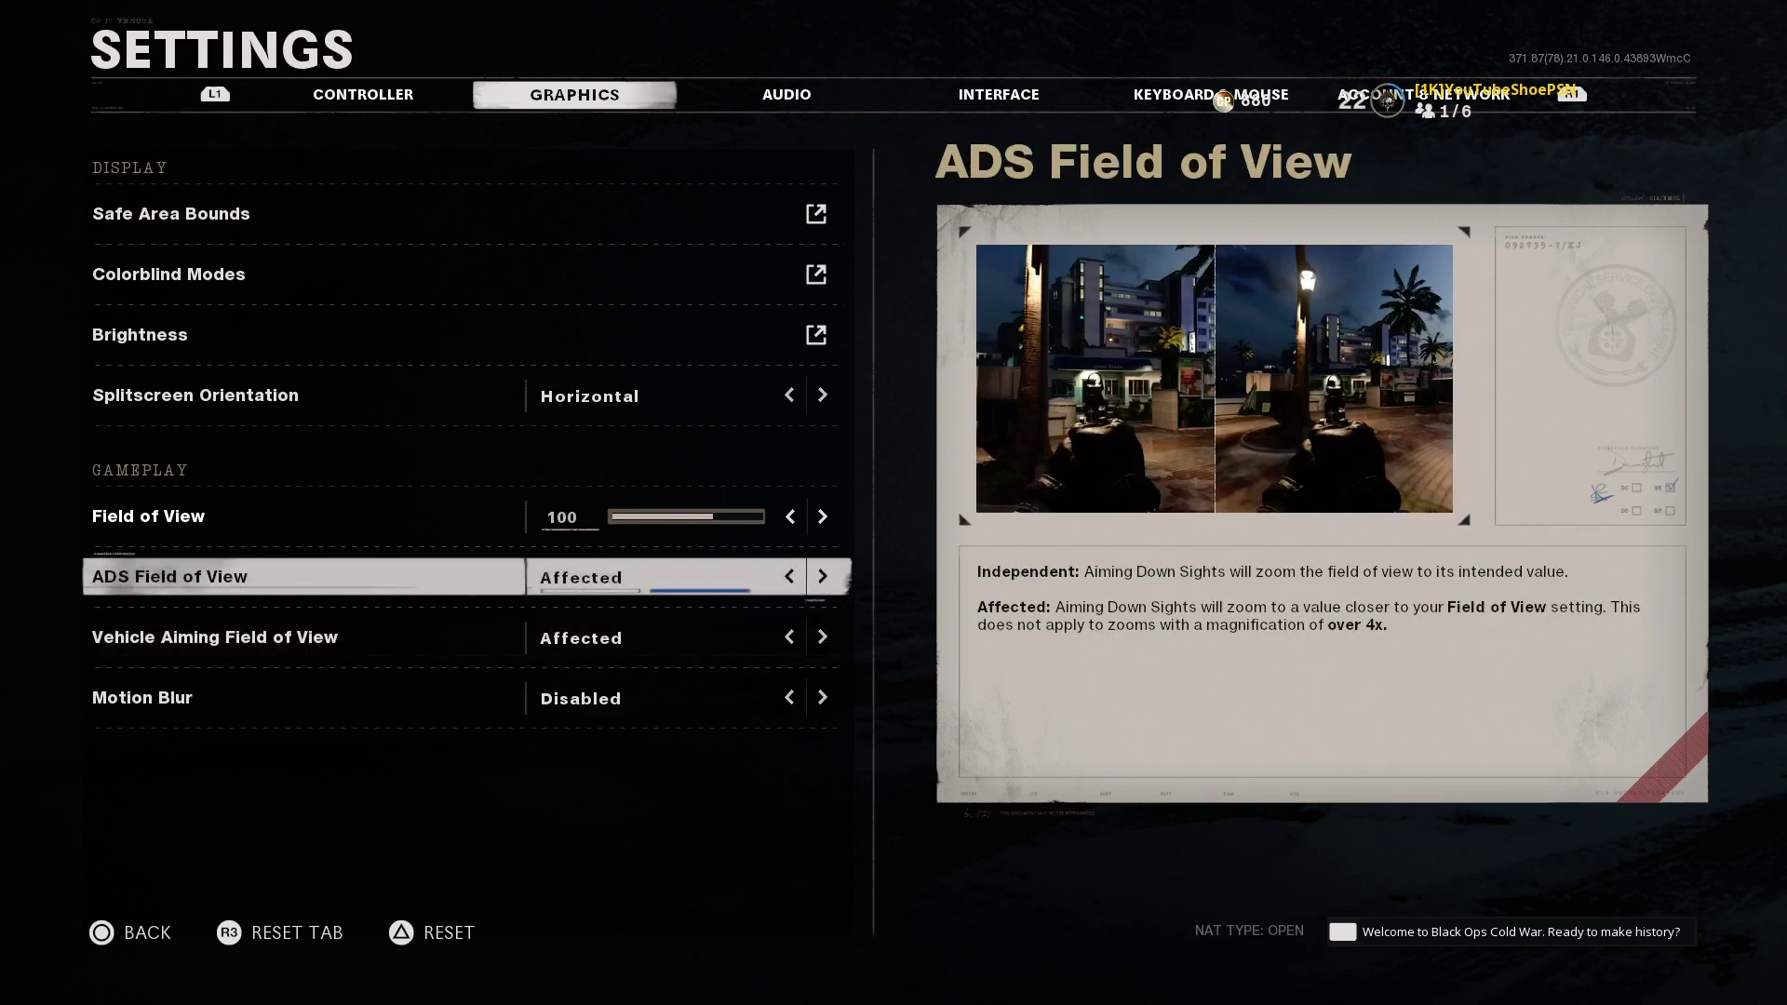
pyautogui.press('Up')
pyautogui.press('Up')
pyautogui.press('Up')
pyautogui.press('Up')
pyautogui.press('Up')
pyautogui.press('Down')
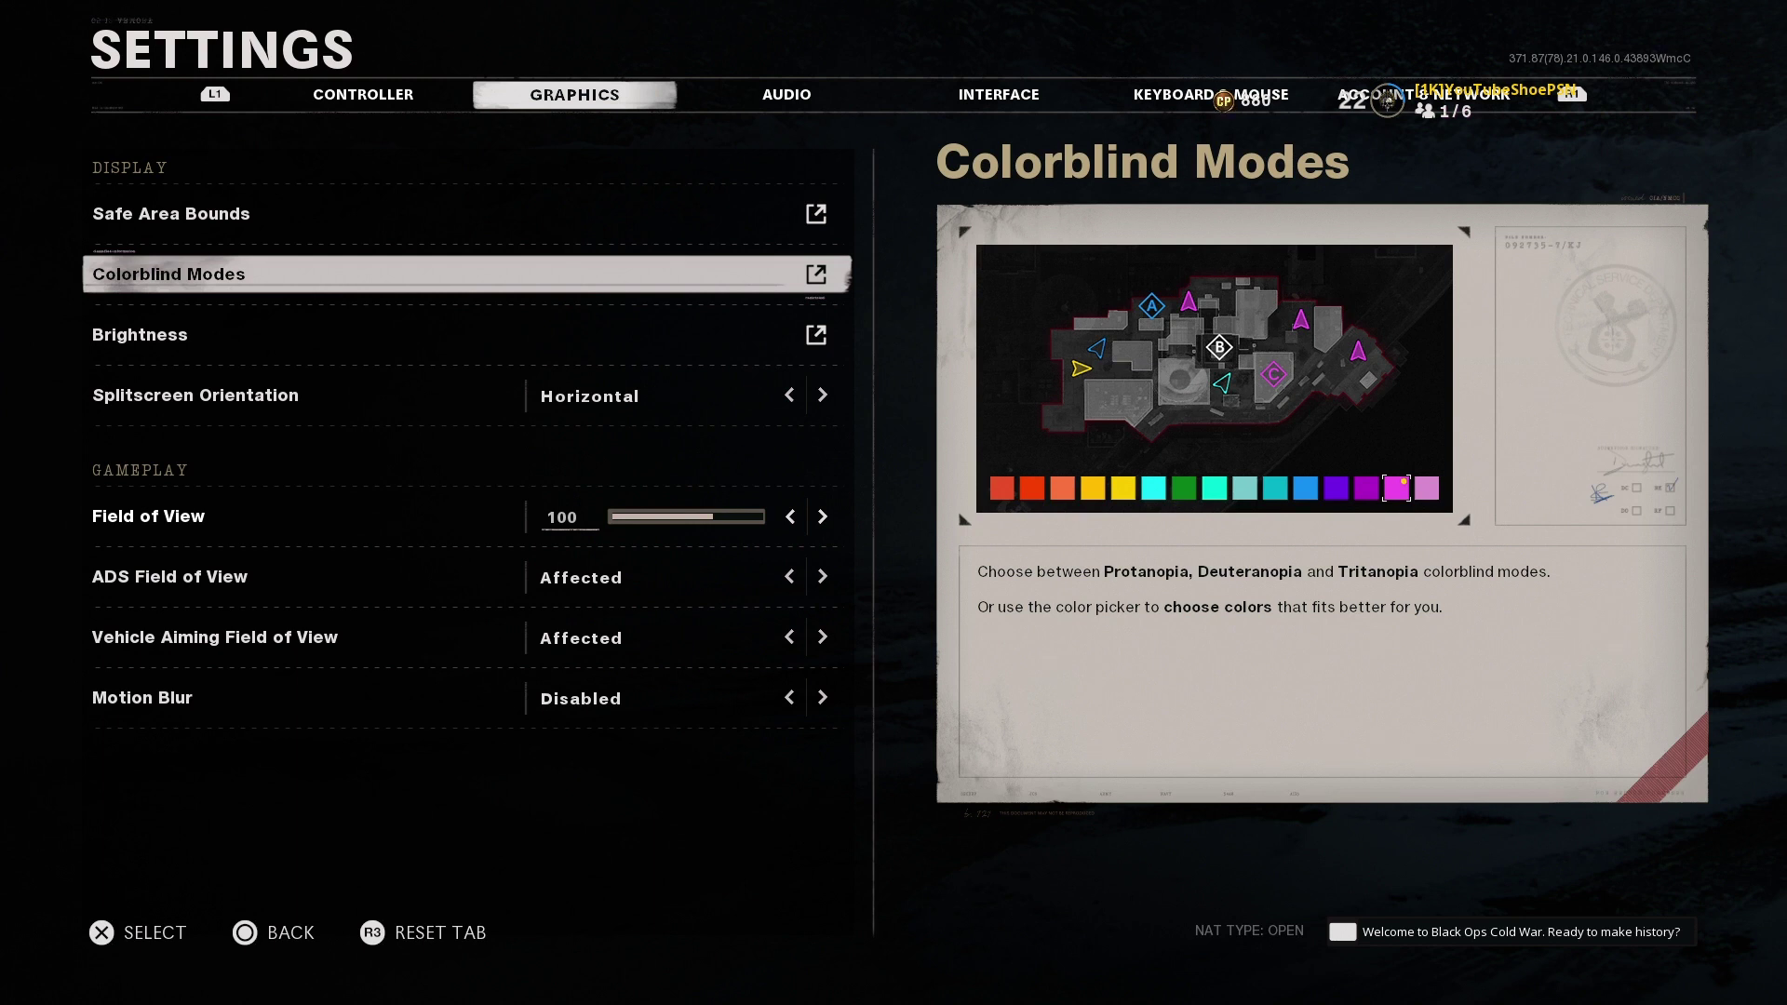
pyautogui.press('Up')
pyautogui.press('Down')
pyautogui.press('e')
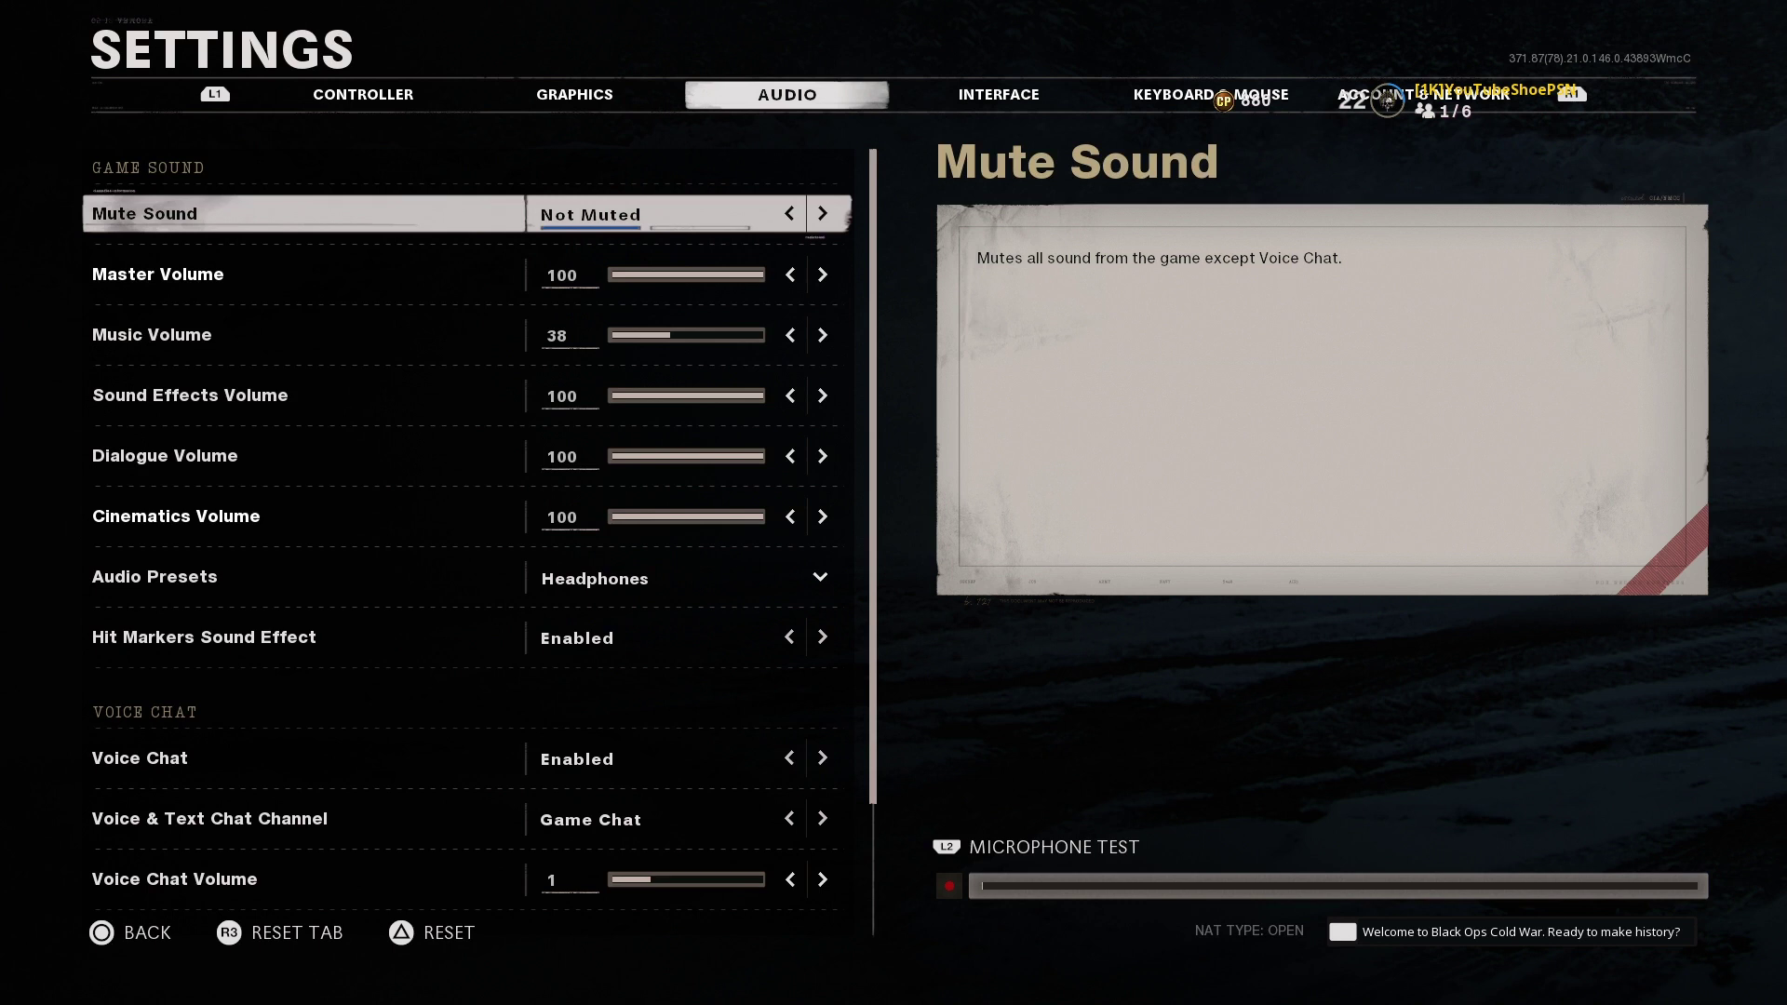
# Review Master Volume 100, Music Volume 38 and the Headphones audio preset.
pyautogui.click(158, 273)
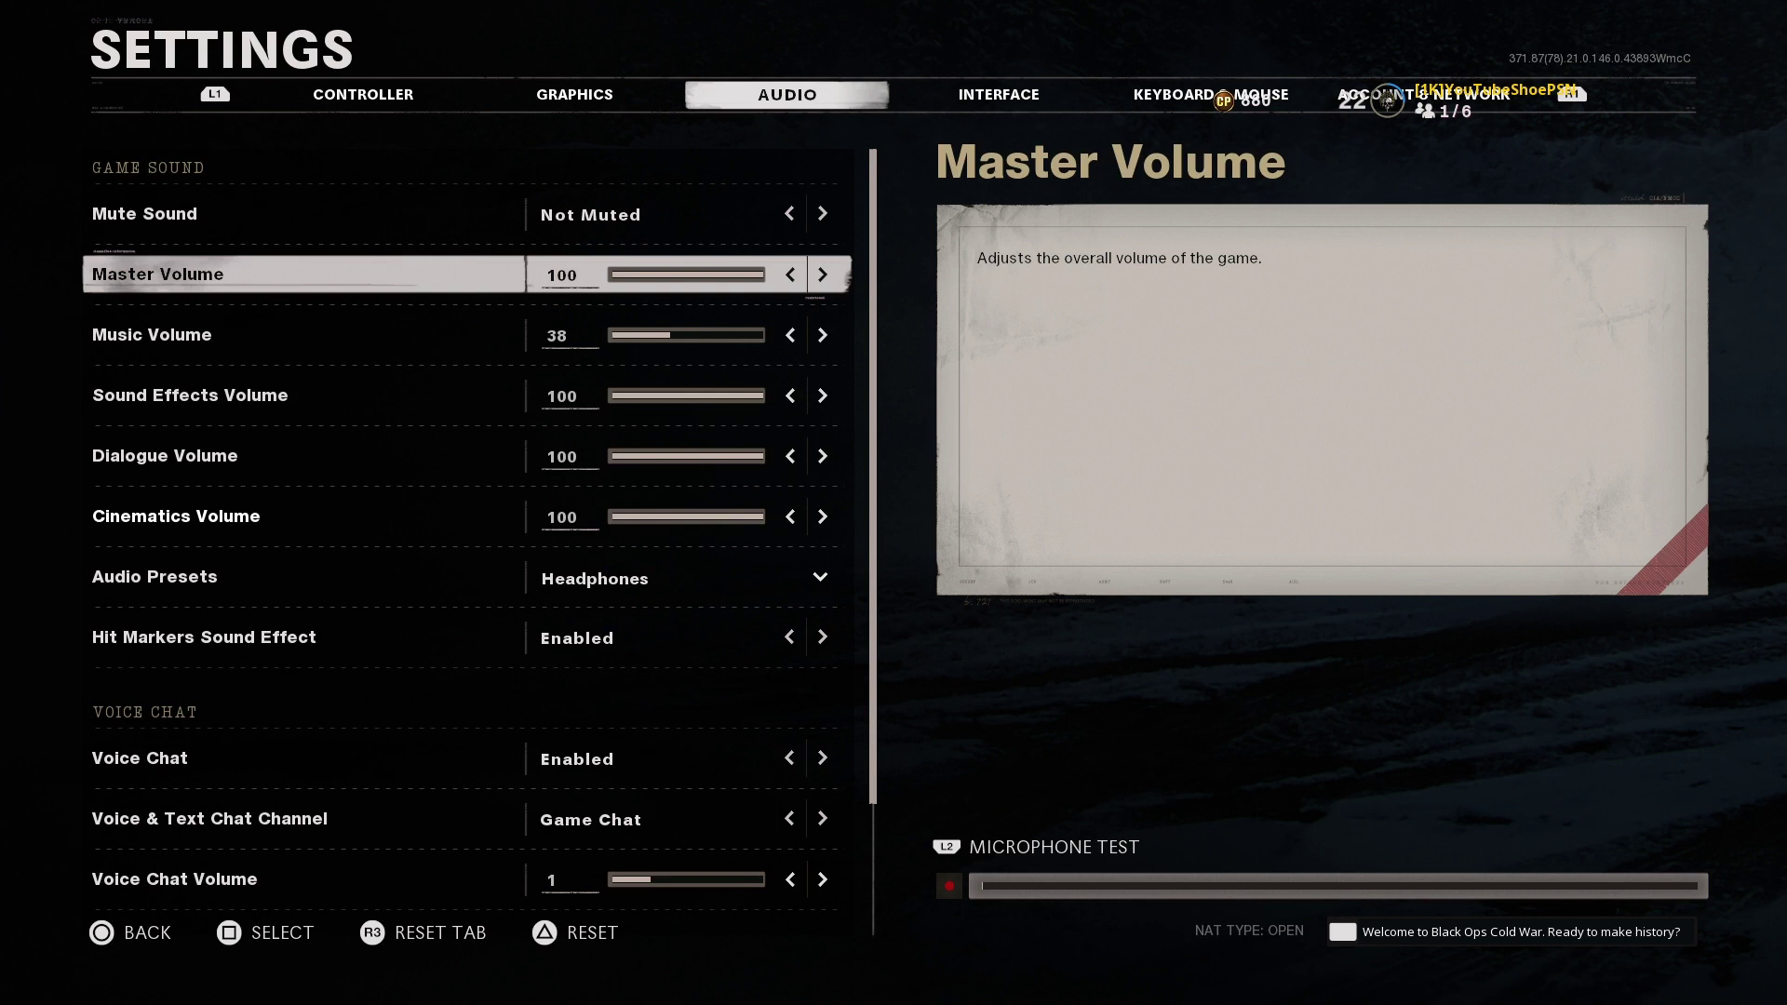
pyautogui.press('Down')
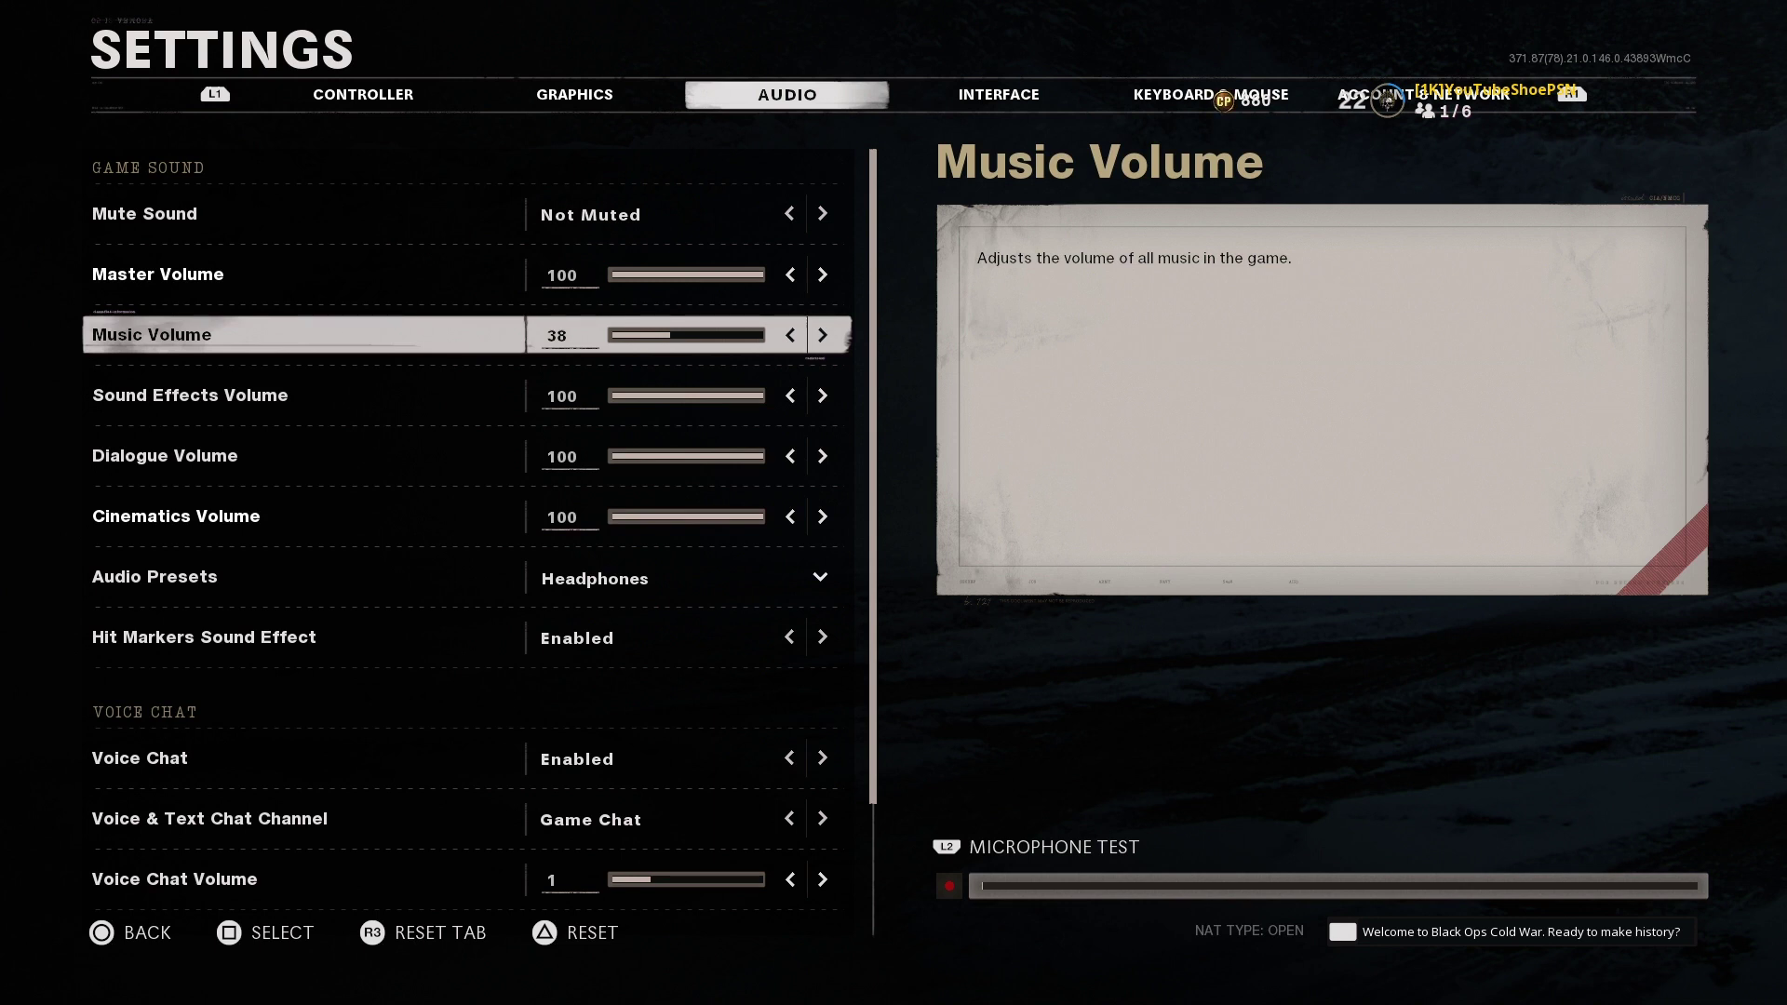
pyautogui.press('Down')
pyautogui.press('Down')
pyautogui.press('Down')
pyautogui.press('Down')
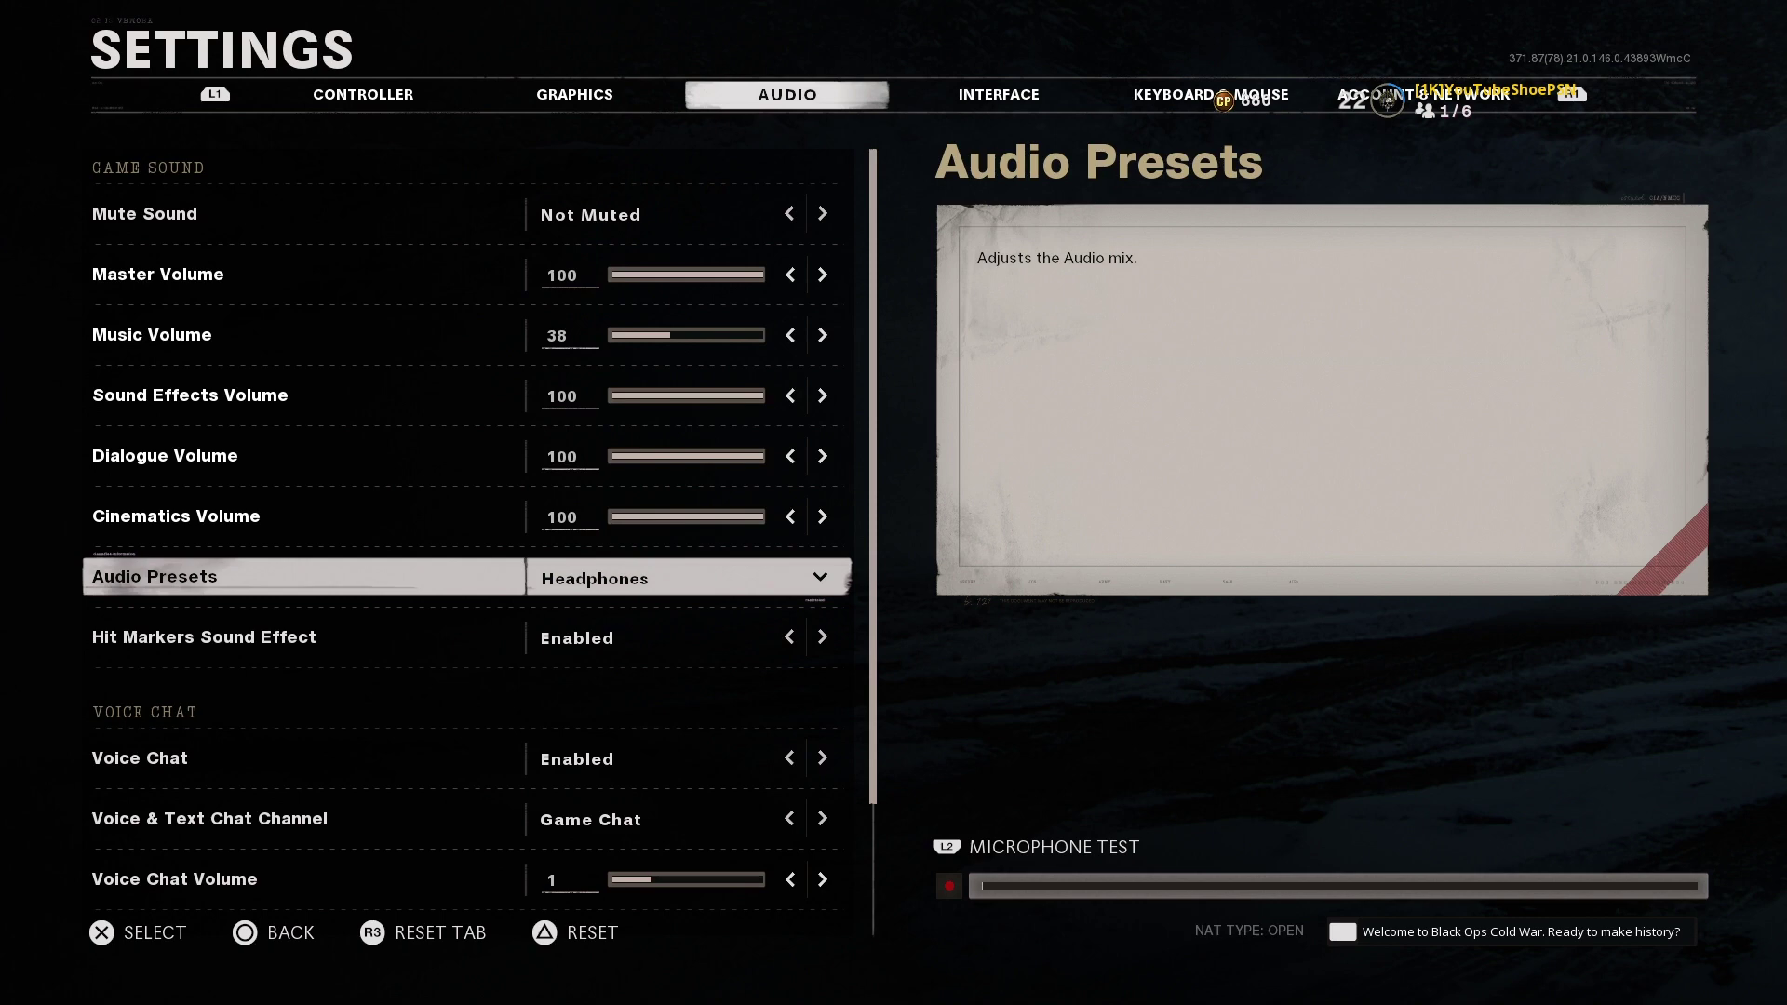
# Check the voice chat, microphone and Mute Sound options, then exit to the Multiplayer Play page.
pyautogui.press('Down')
pyautogui.press('Down')
pyautogui.press('Down')
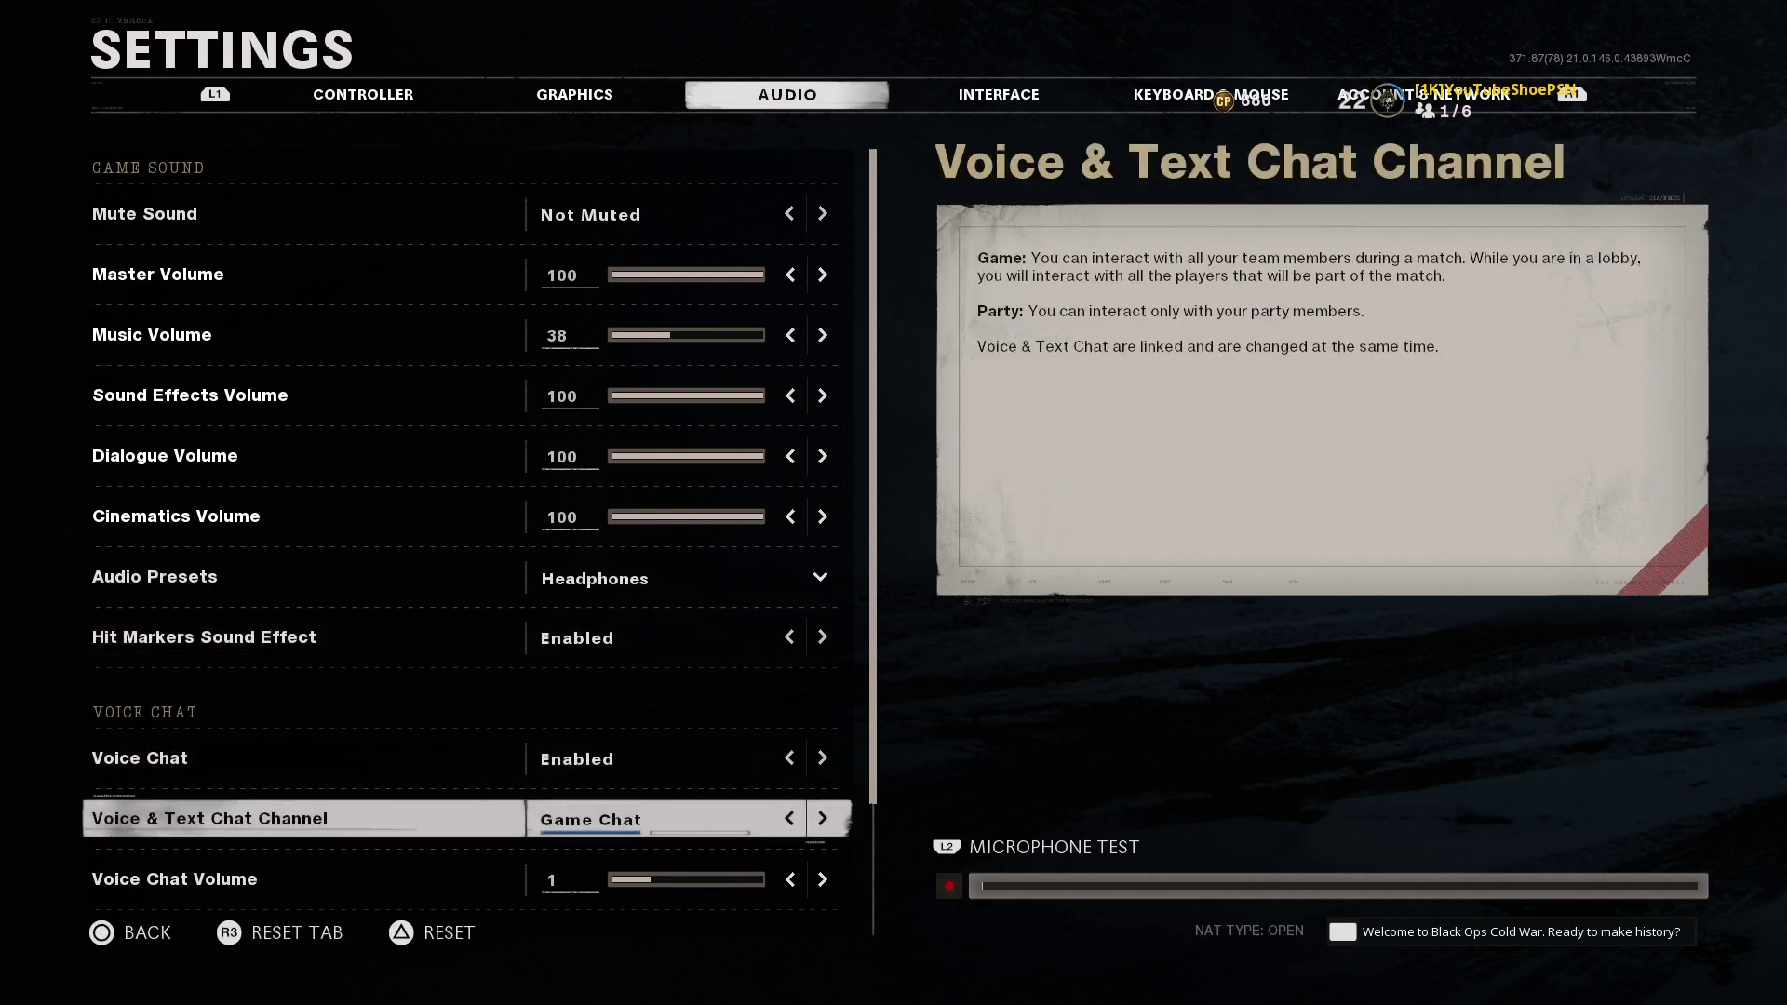
pyautogui.press('Down')
pyautogui.press('Down')
pyautogui.press('Down')
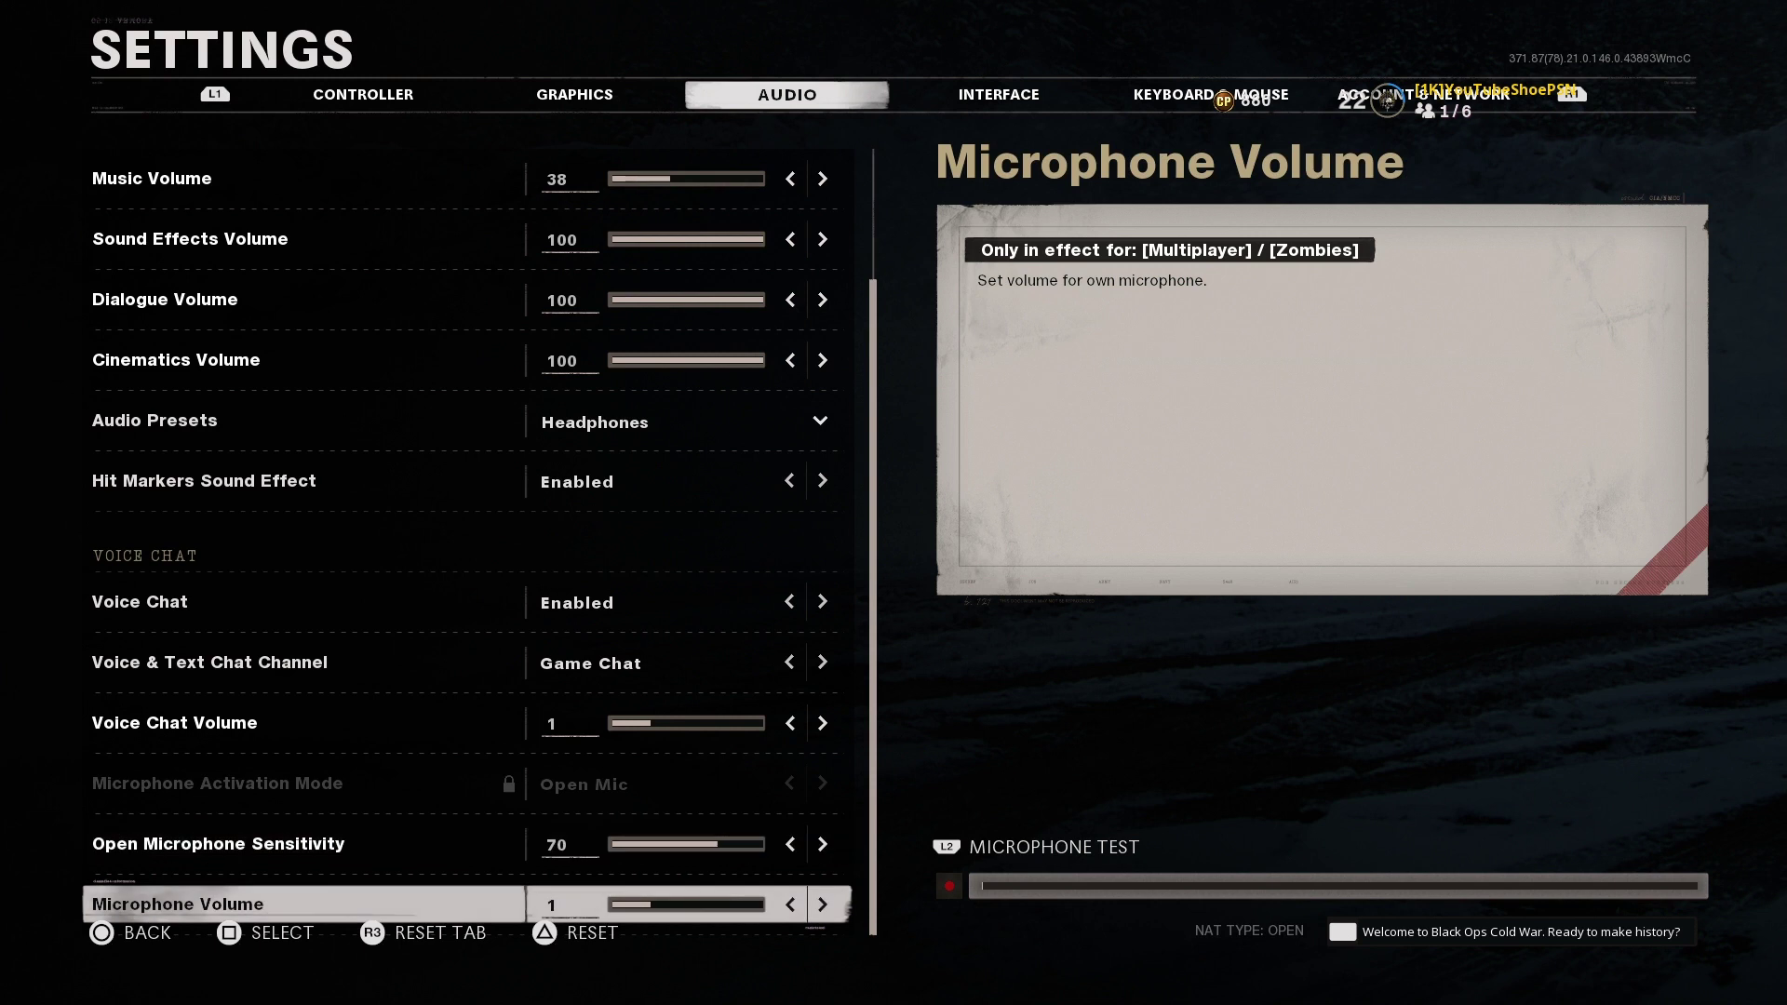
pyautogui.press('Up')
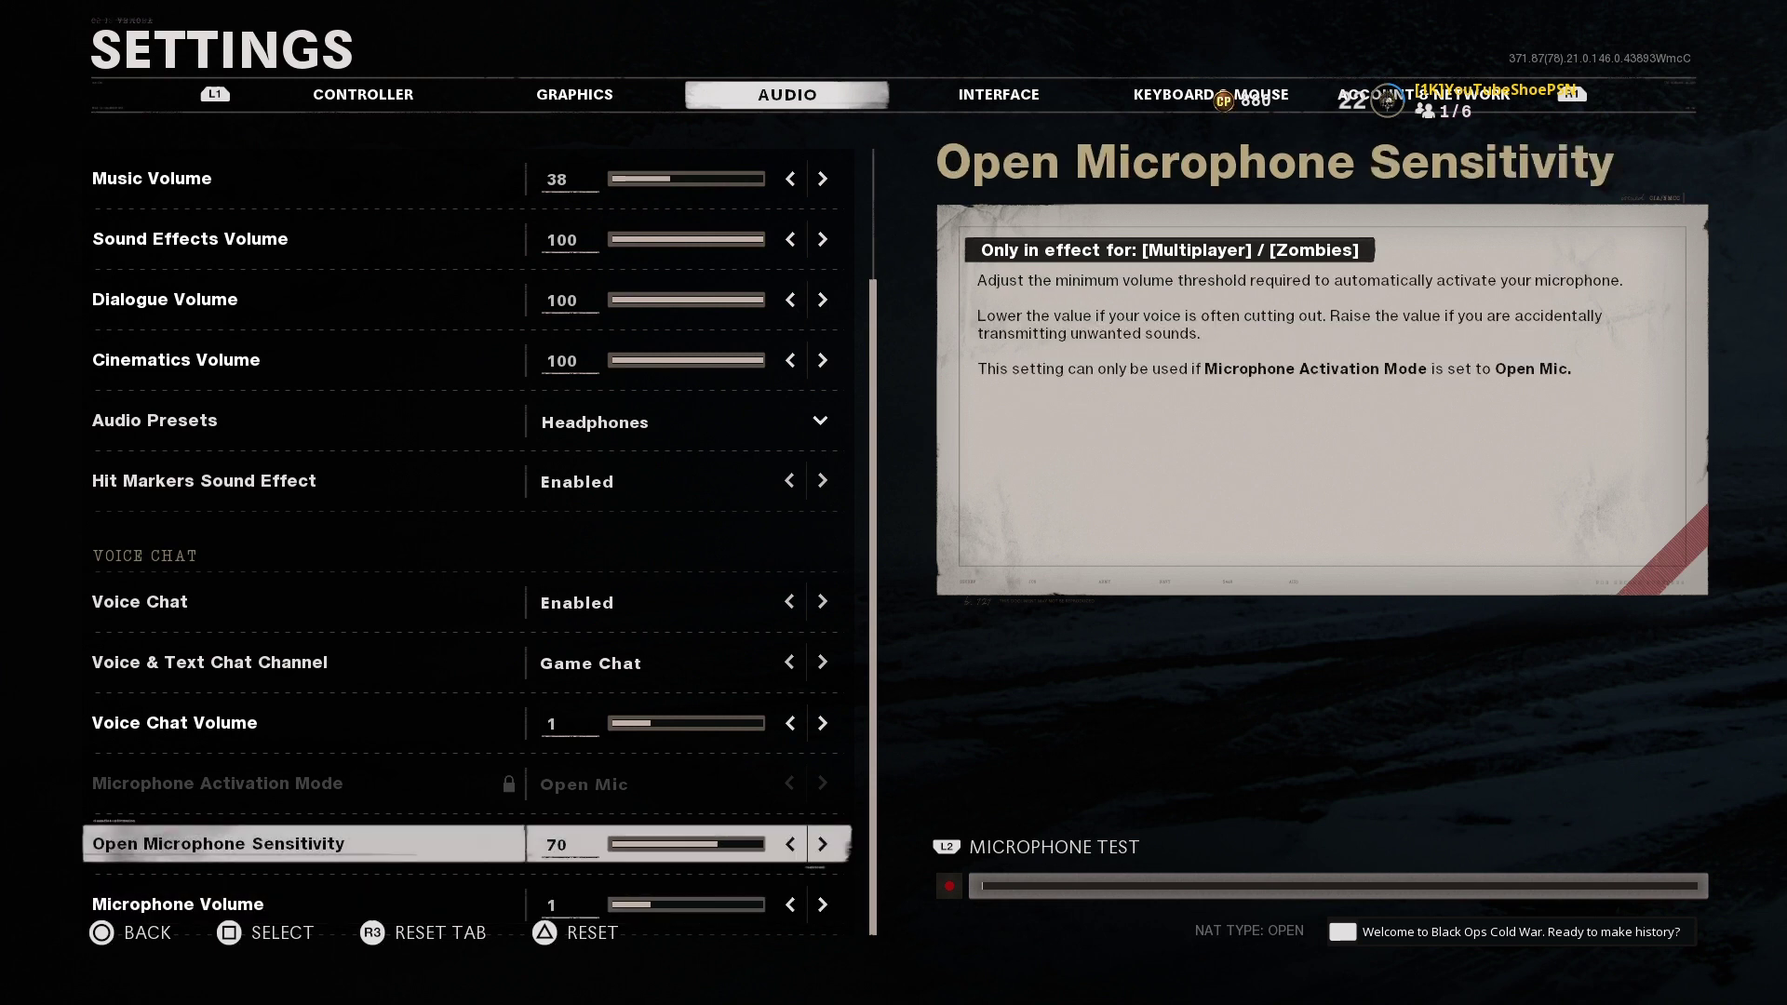
pyautogui.press('Down')
pyautogui.press('Up')
pyautogui.press('Up')
pyautogui.press('Up')
pyautogui.press('Up')
pyautogui.press('Up')
pyautogui.press('Up')
pyautogui.press('Up')
pyautogui.press('Up')
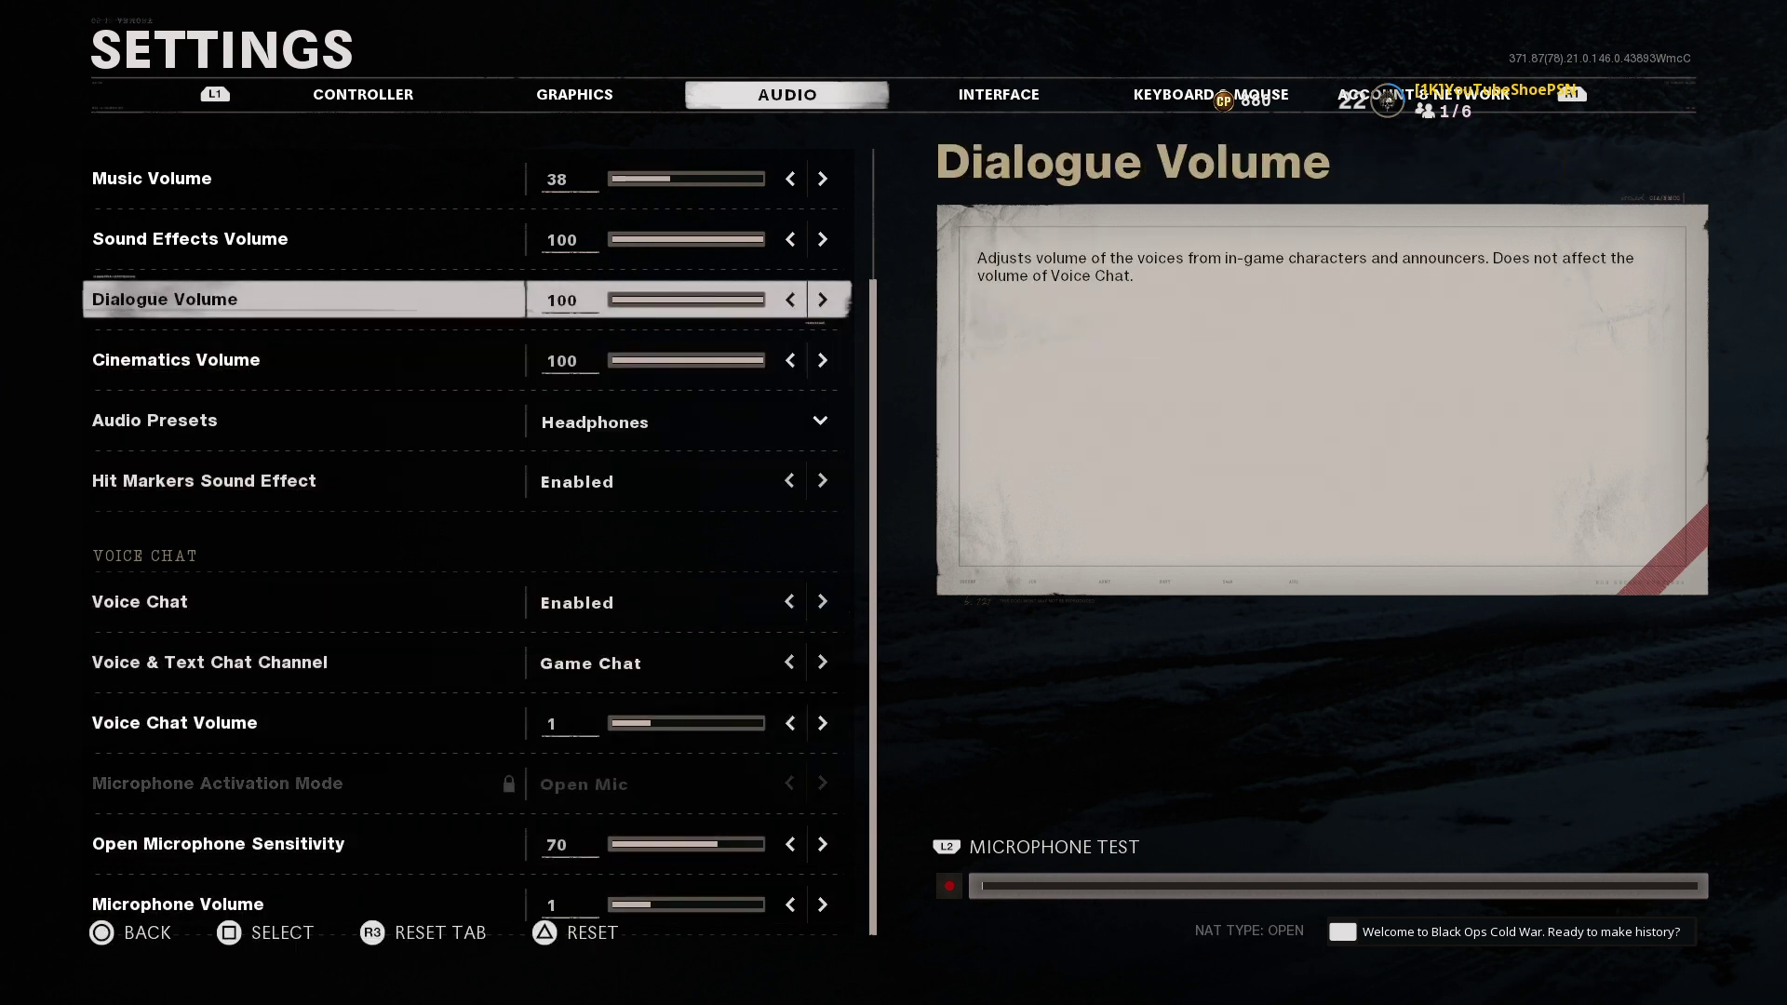
pyautogui.press('Up')
pyautogui.press('Up')
pyautogui.press('Up')
pyautogui.press('Up')
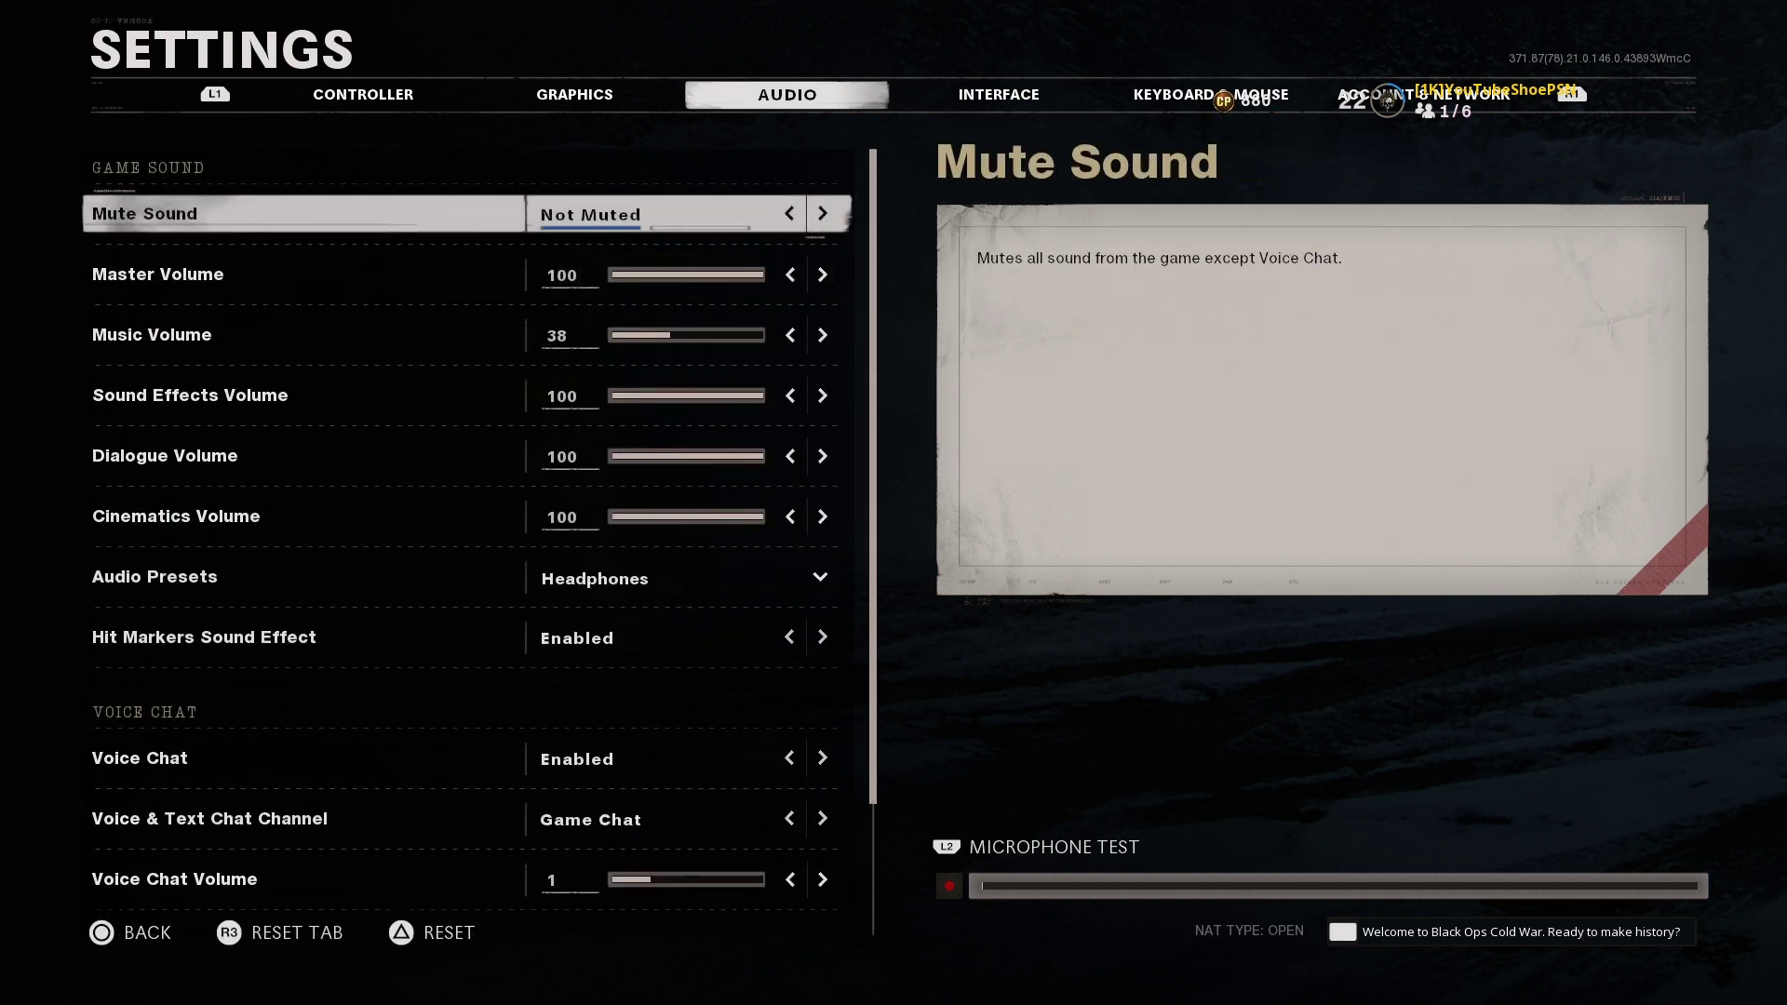
pyautogui.press('Escape')
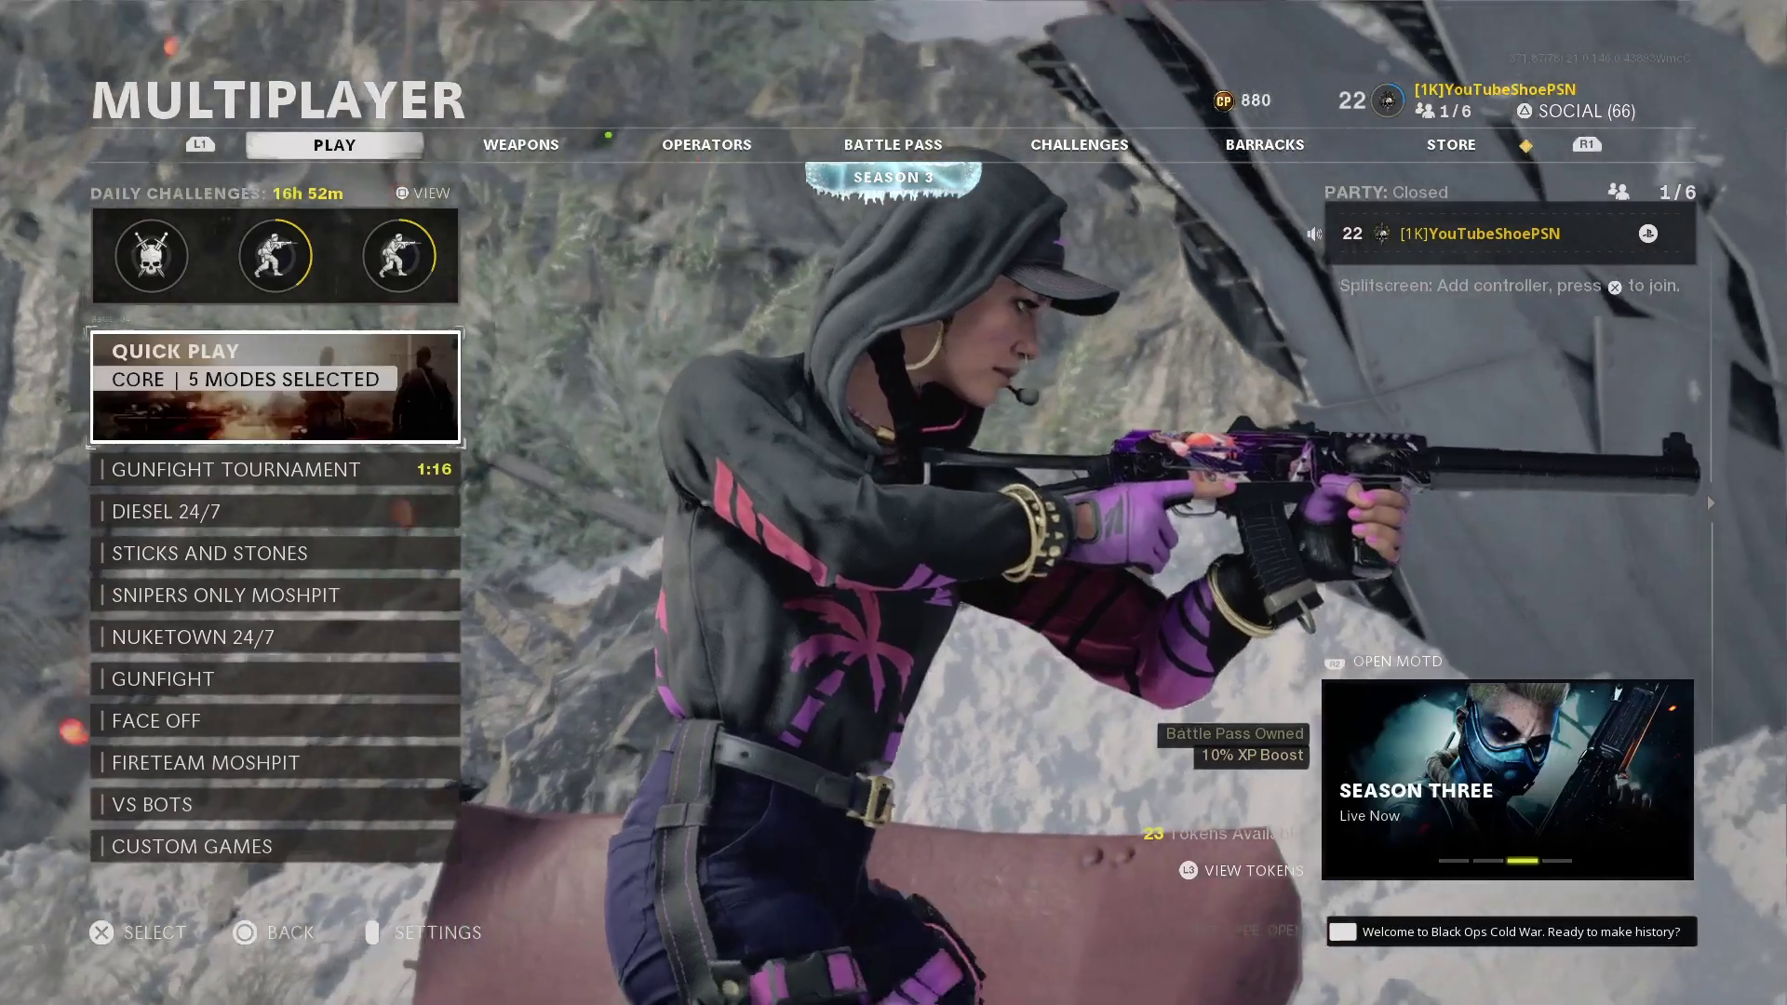